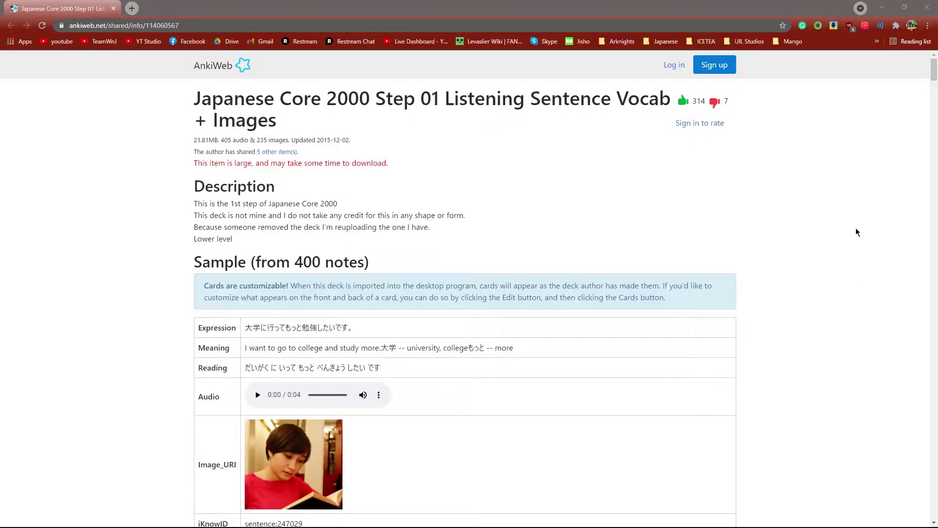
- Scroll through the Step 01 deck page and the Step 03 Listening Sentence Vocab + Images samples
scroll(799, 215, down, 10)
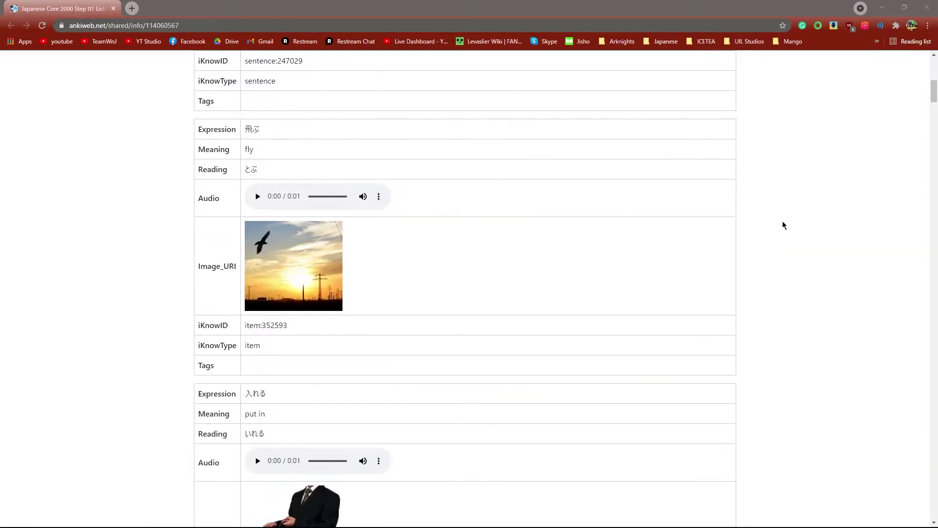
scroll(783, 225, down, 8)
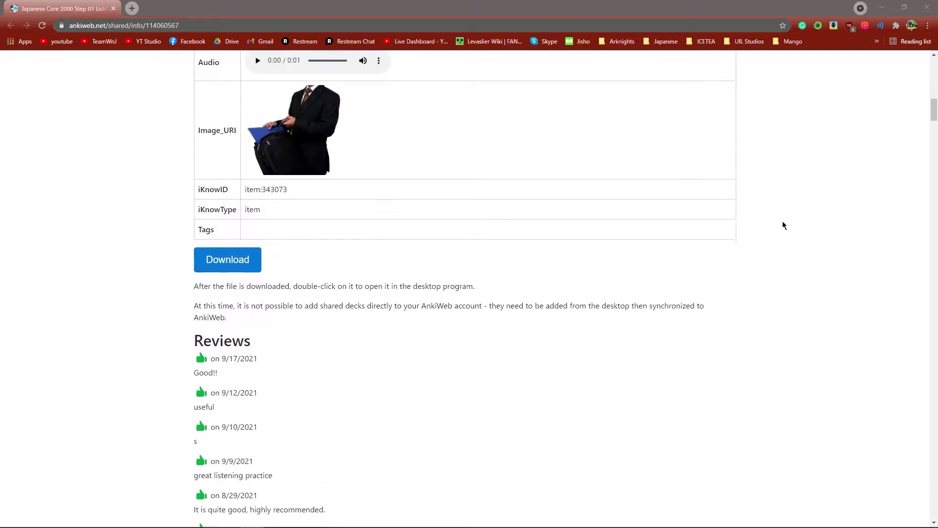
scroll(781, 252, up, 20)
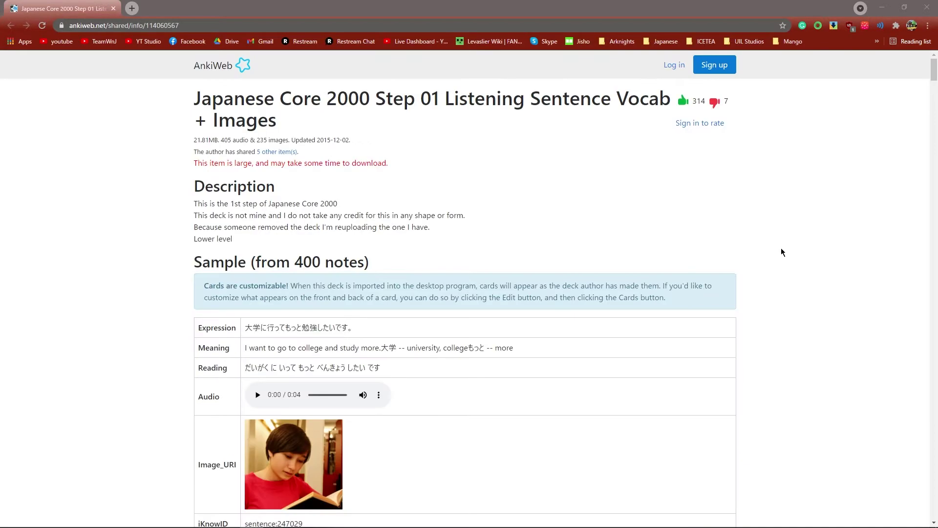
scroll(787, 240, down, 10)
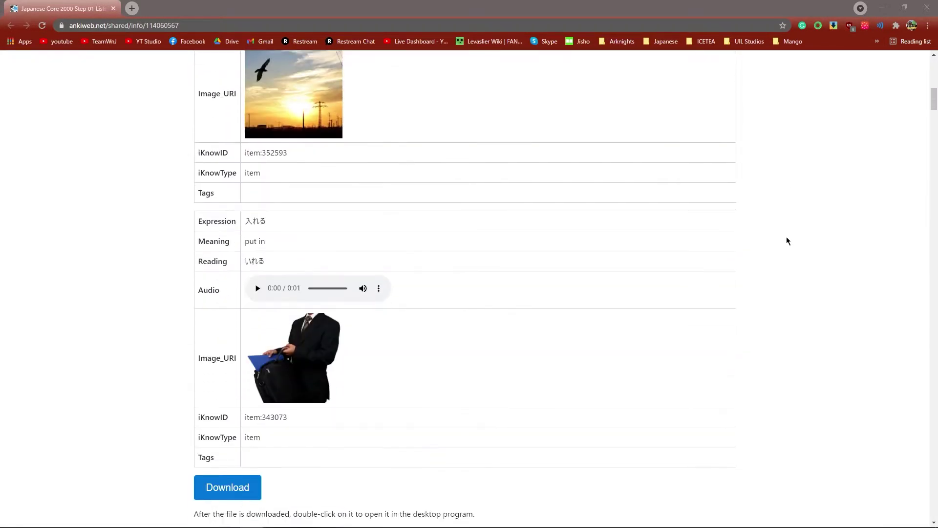
scroll(786, 238, up, 12)
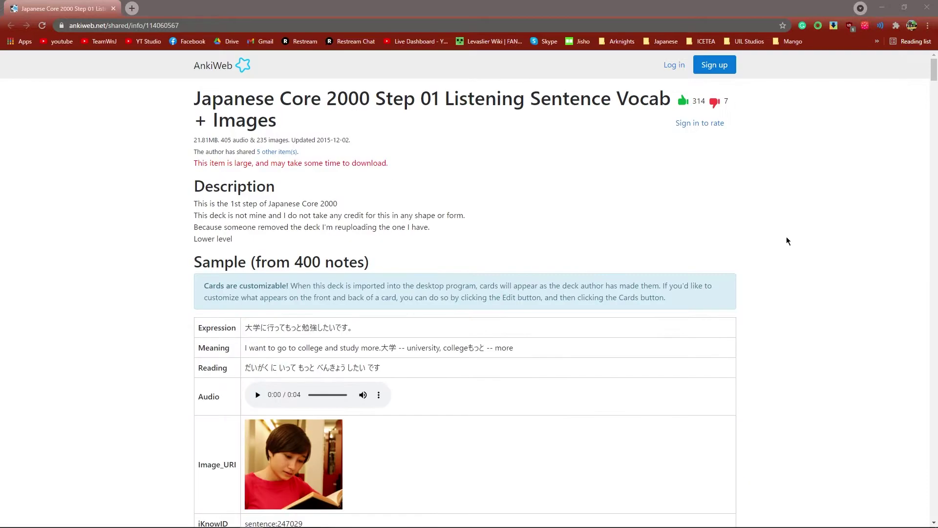
scroll(787, 241, down, 4)
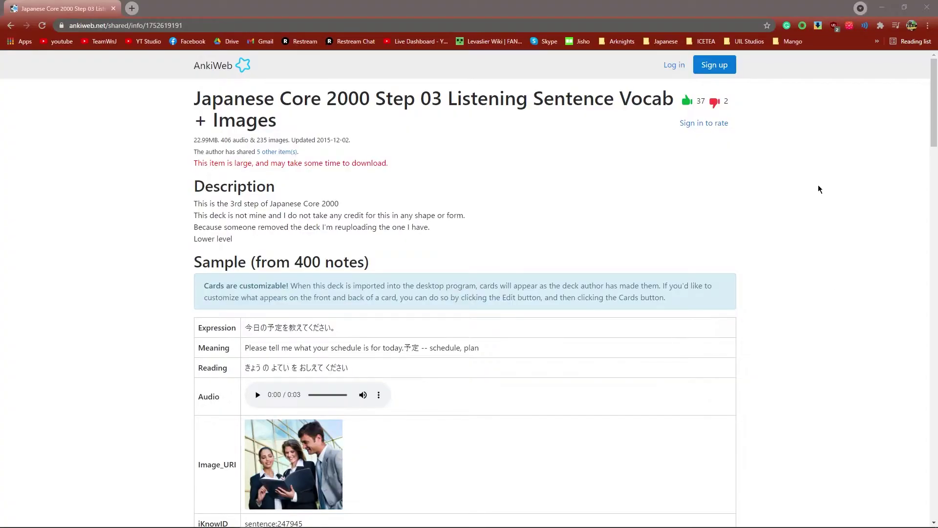
scroll(820, 189, down, 8)
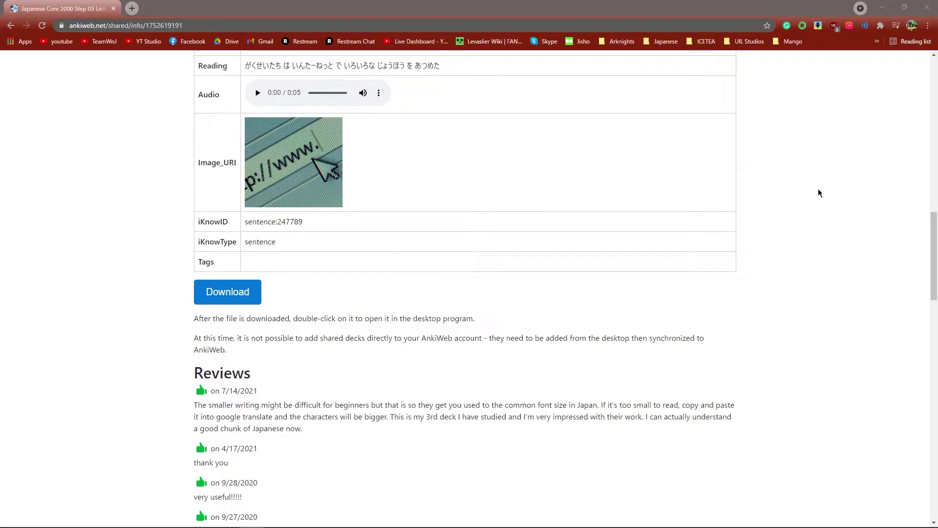
- Scroll up through the 日本語 deck's card list in the Anki browser
scroll(818, 189, up, 5)
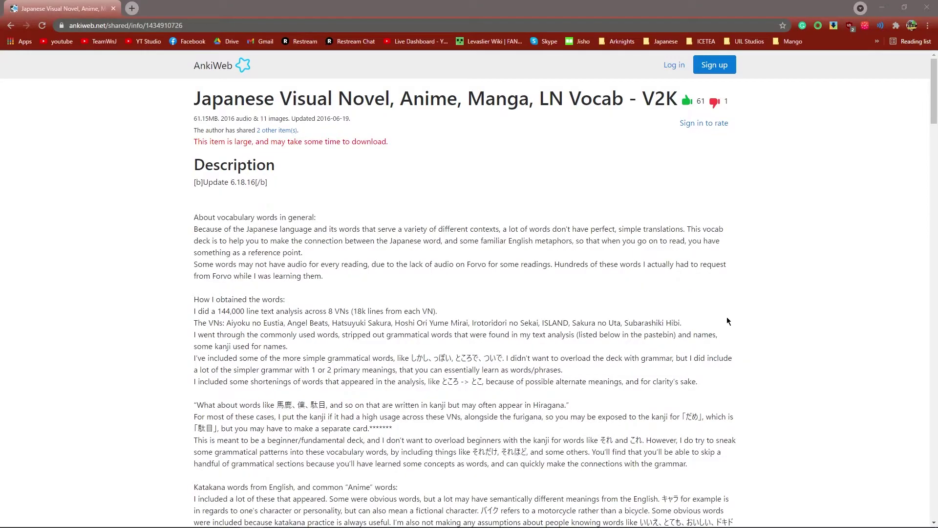
- Read the V2K deck's description and samples, jump back to the top, then scroll down again
scroll(702, 252, down, 7)
scroll(701, 253, down, 14)
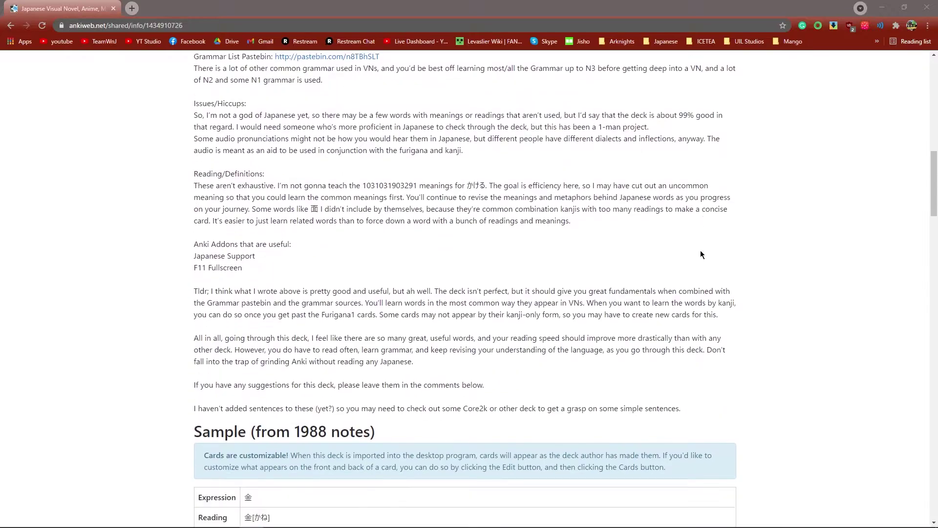
scroll(699, 254, down, 10)
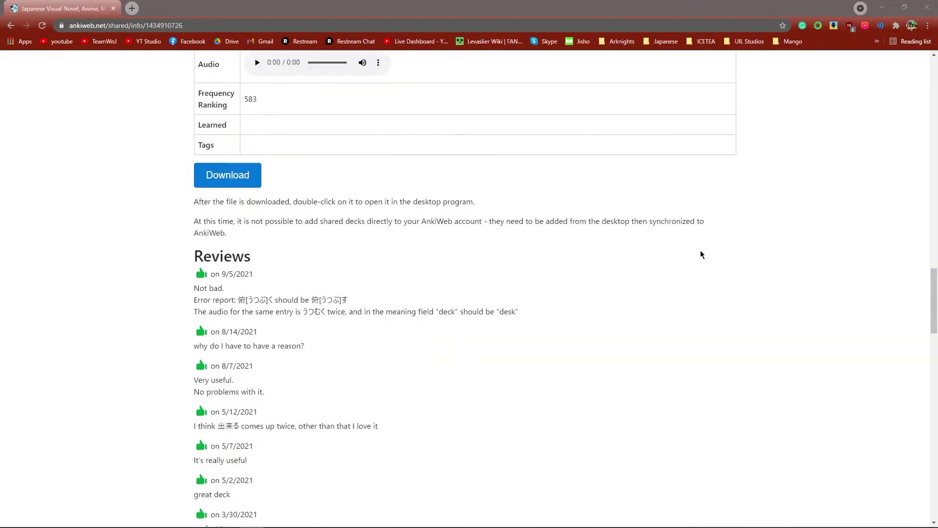
key(Home)
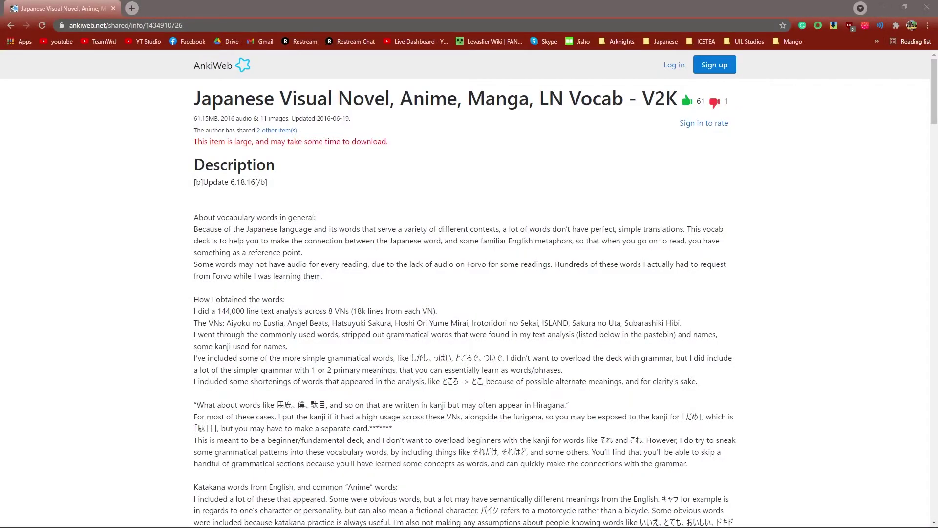
scroll(701, 248, down, 15)
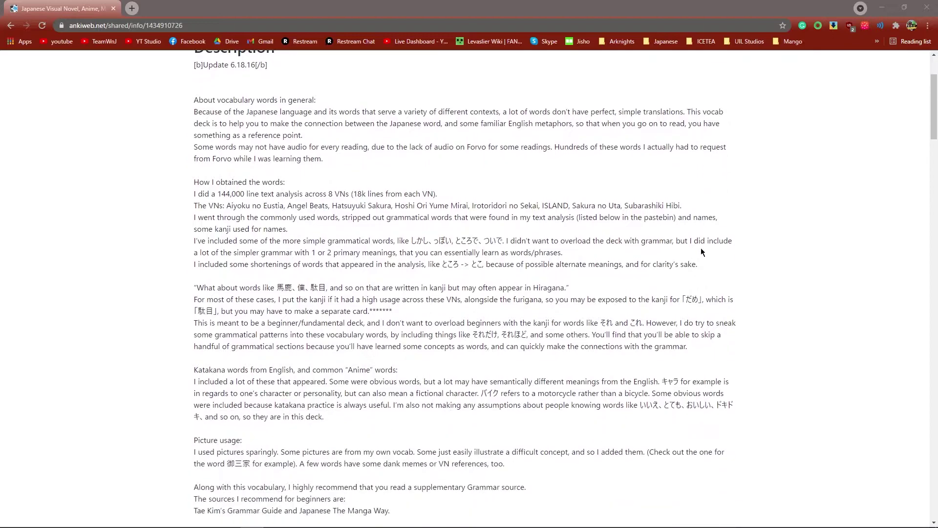
scroll(701, 254, down, 13)
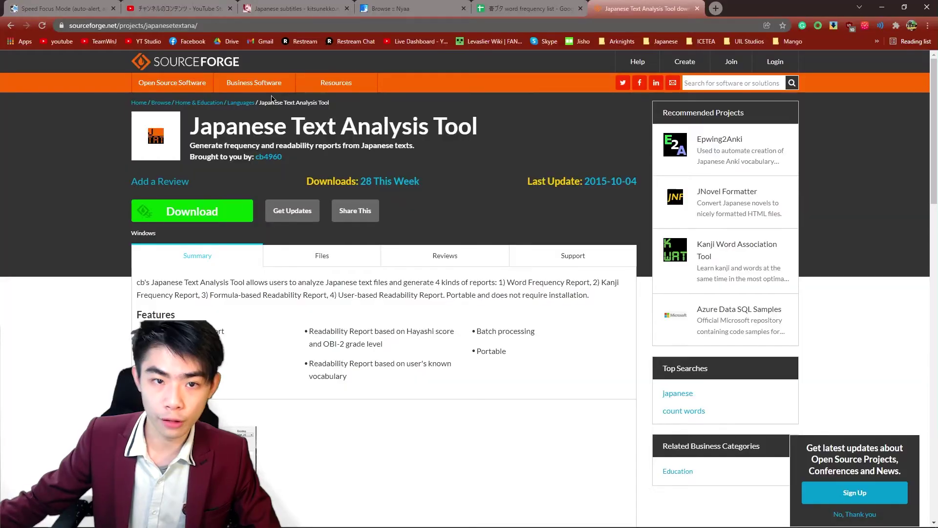
- Download the Japanese Text Analysis Tool from its SourceForge project page
mouse_move(254, 142)
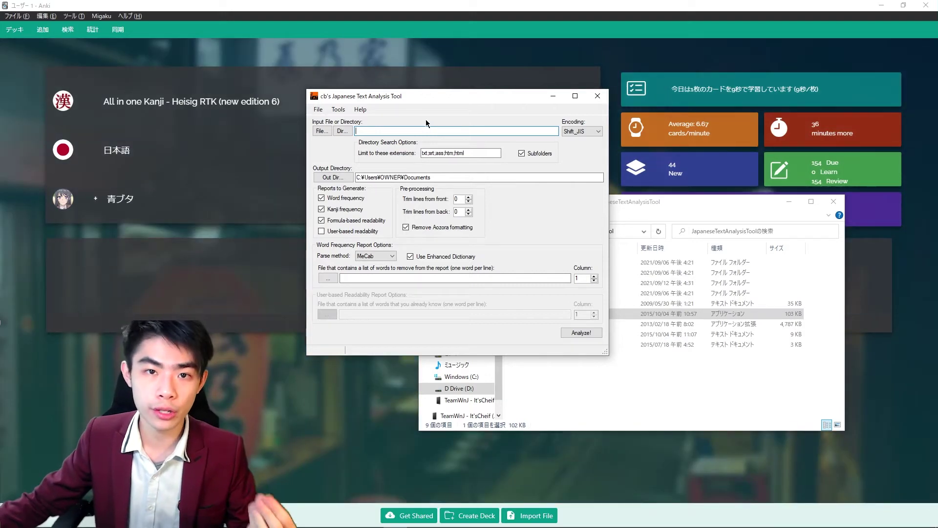
- Set the input folder to D:\Anime Stuff\青ブタ\アニメ\subs and encoding to UTF-16, keeping the output folder
click(342, 131)
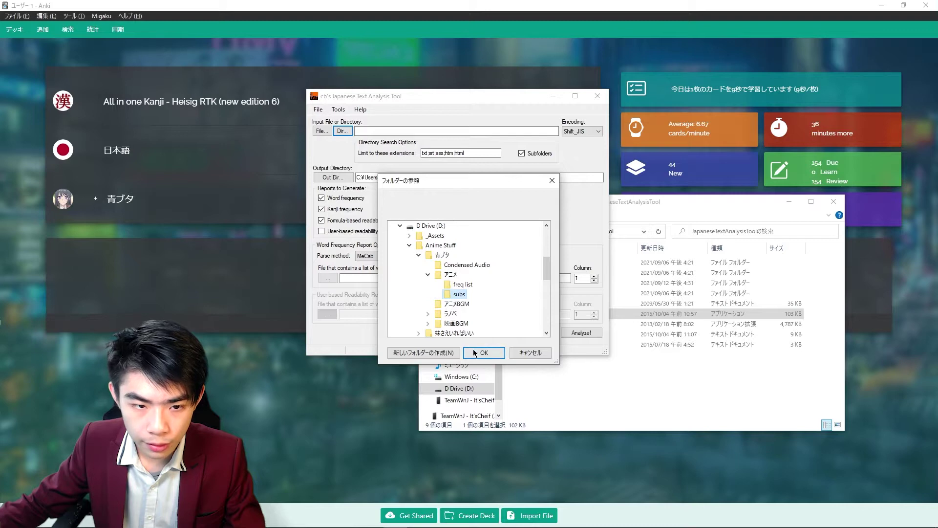
click(474, 353)
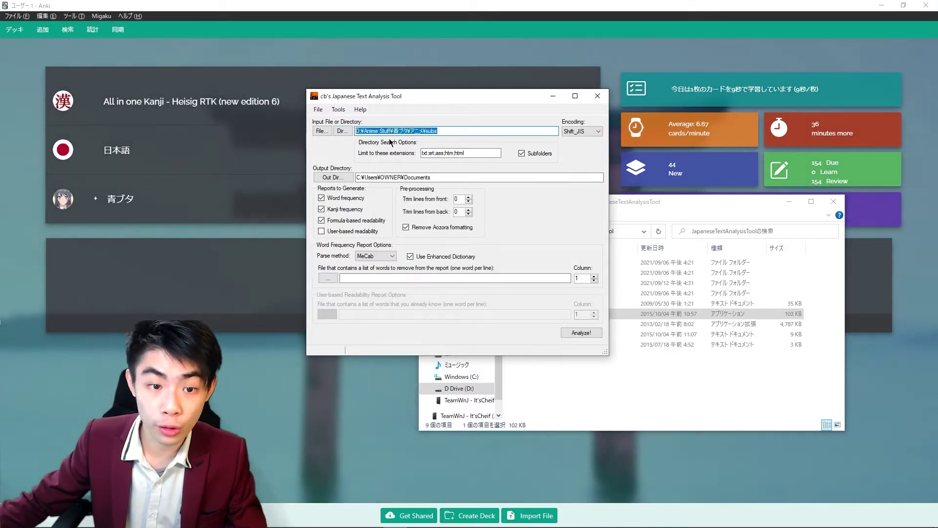
click(581, 131)
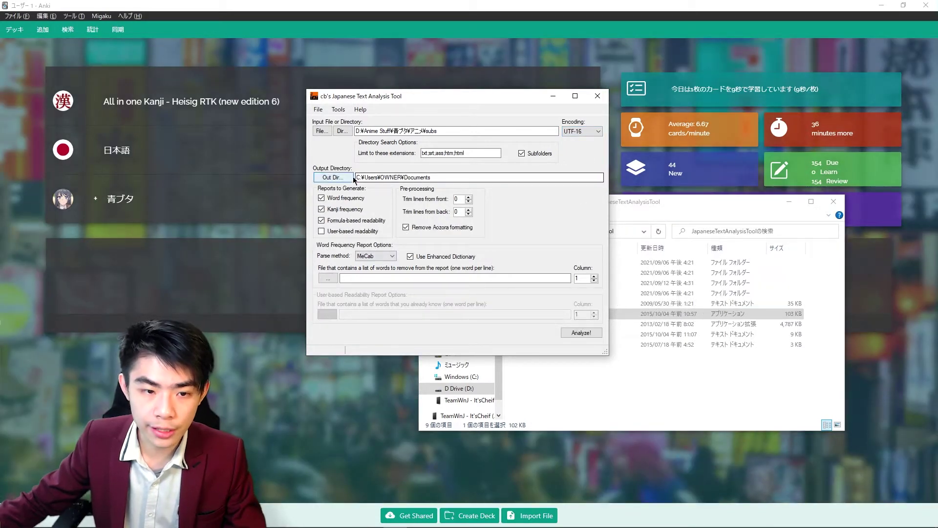
click(333, 178)
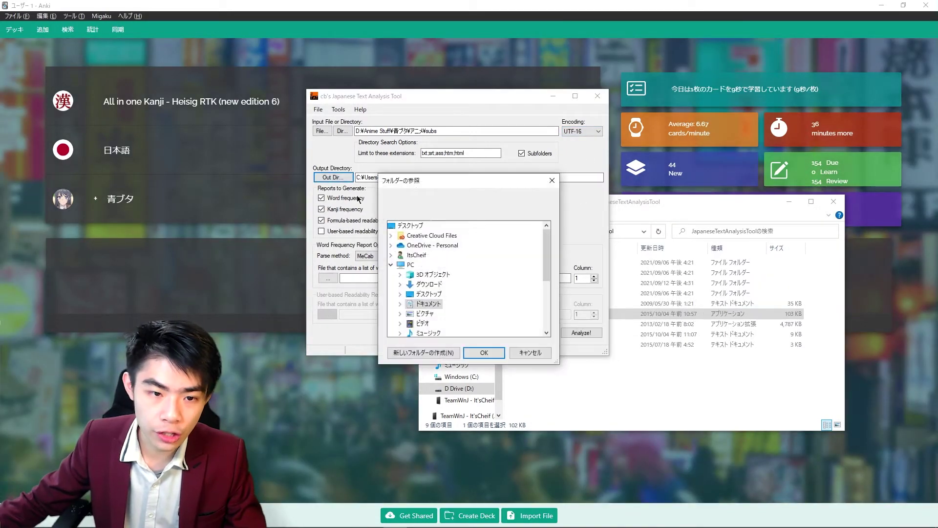
click(548, 180)
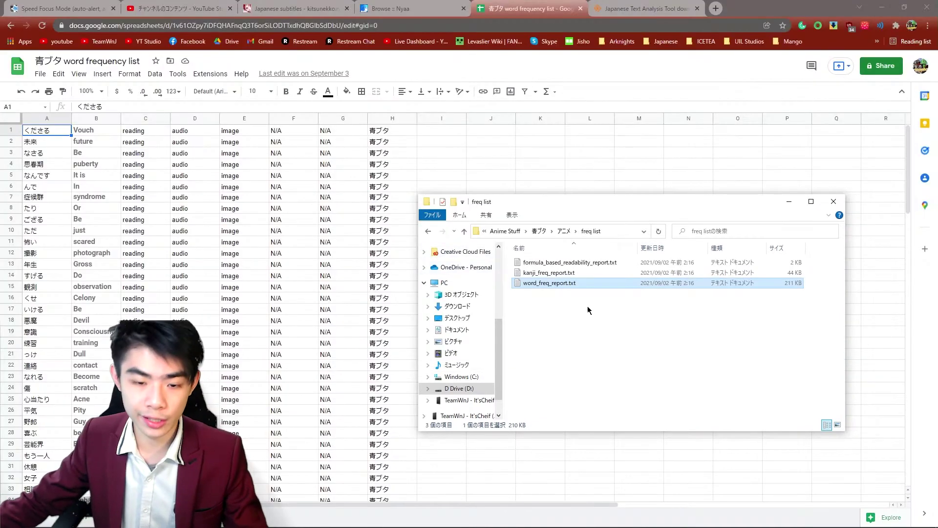
- Open word_freq_report.txt from the freq list folder in a maximized Notepad window
drag(551, 289, 560, 315)
double_click(549, 282)
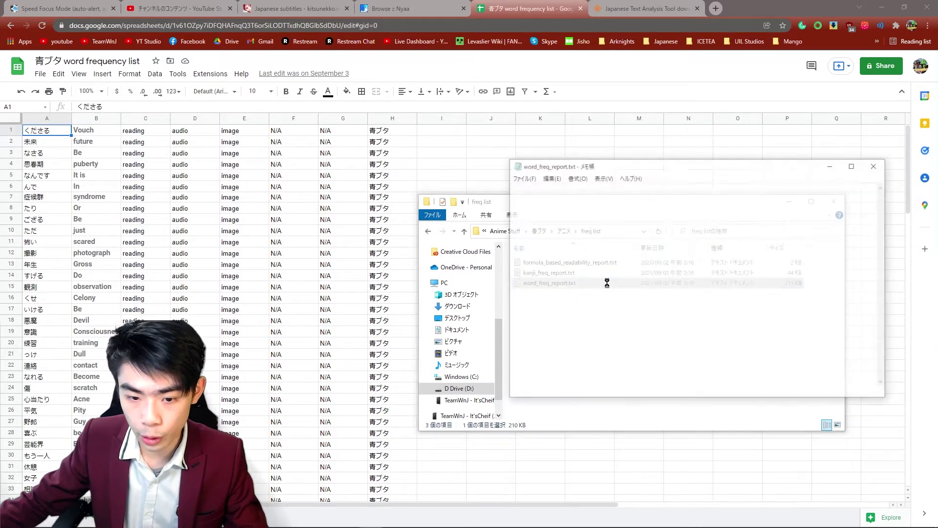
click(884, 195)
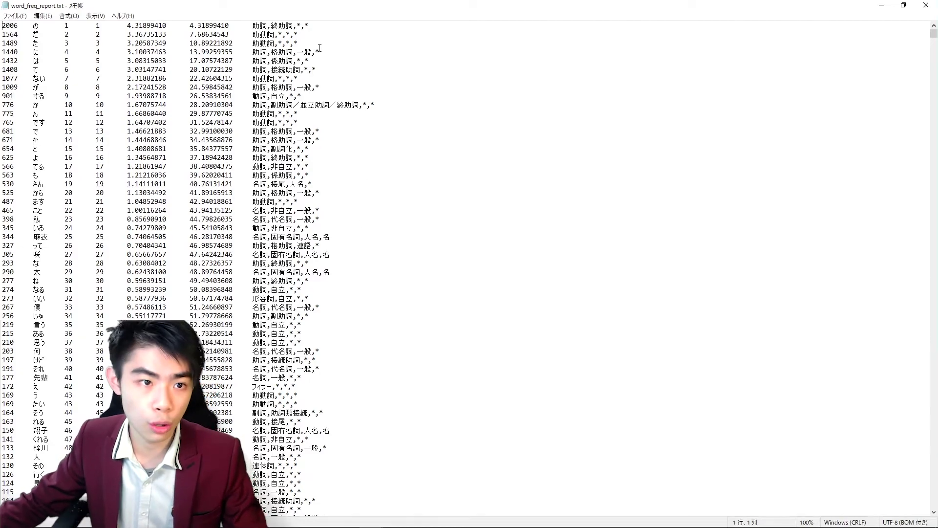
- Scroll the word frequency list down to the words that appear only once
scroll(129, 278, down, 20)
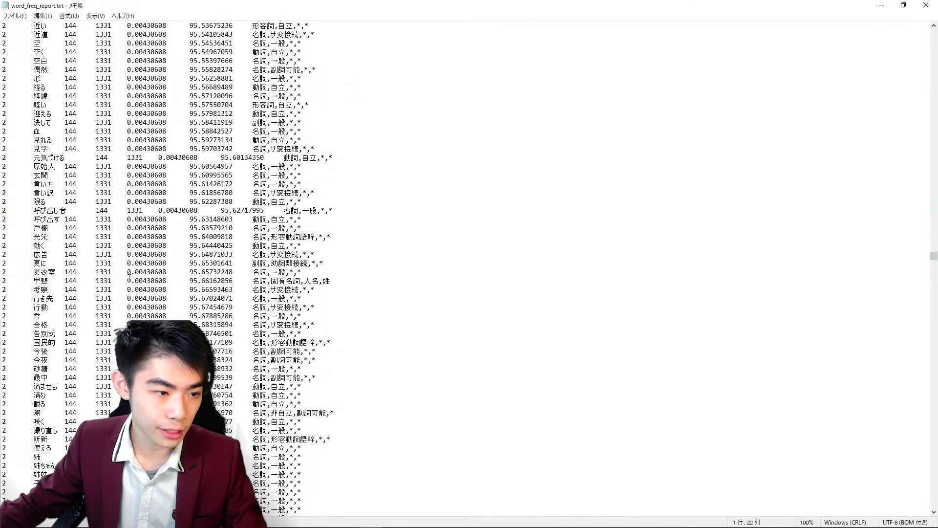
scroll(315, 284, up, 20)
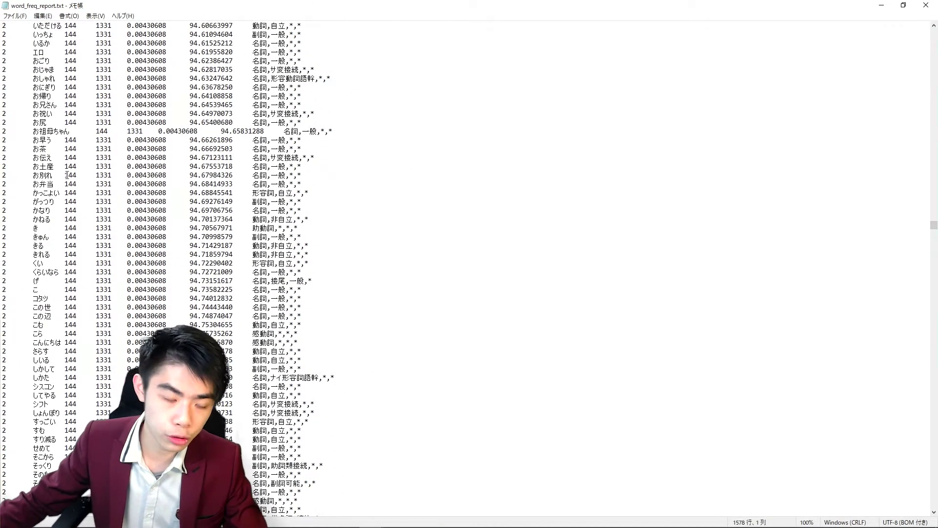
scroll(92, 204, down, 20)
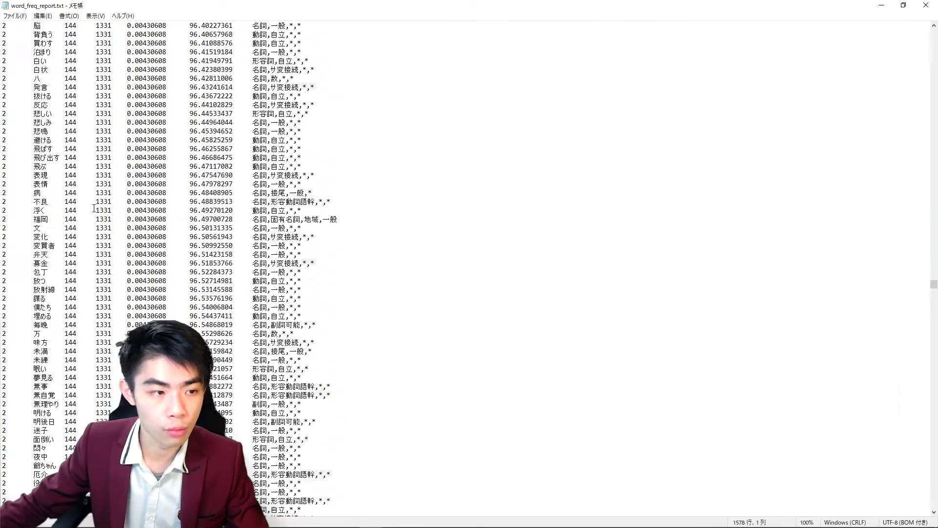
scroll(88, 223, down, 20)
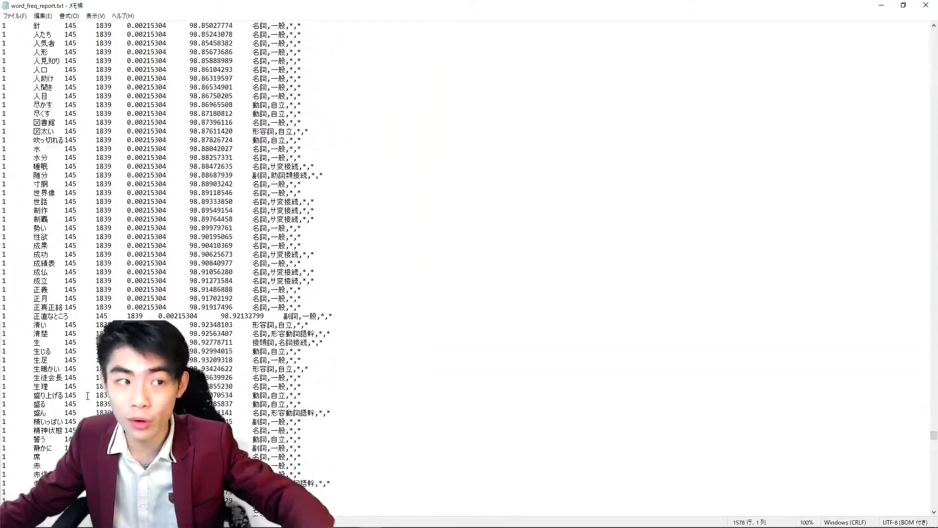
scroll(83, 389, up, 20)
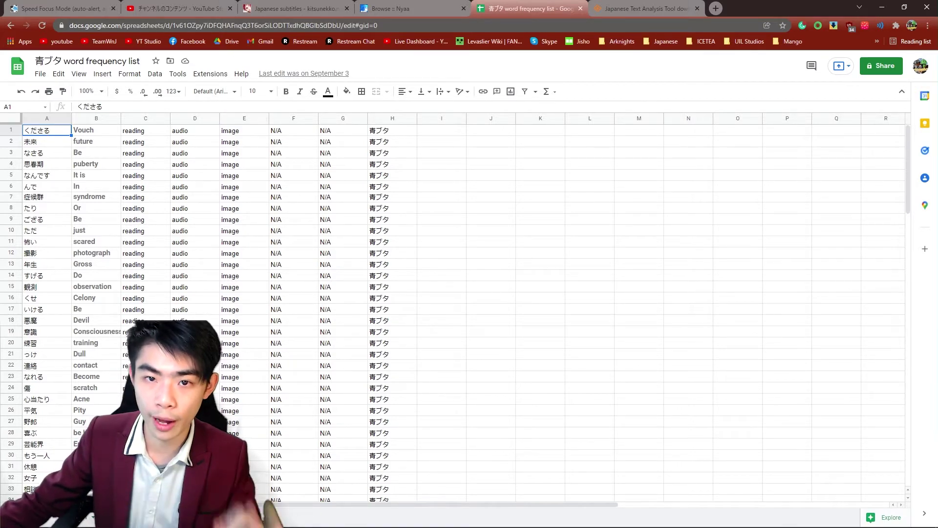
key(alt+Tab)
drag(389, 36, 462, 74)
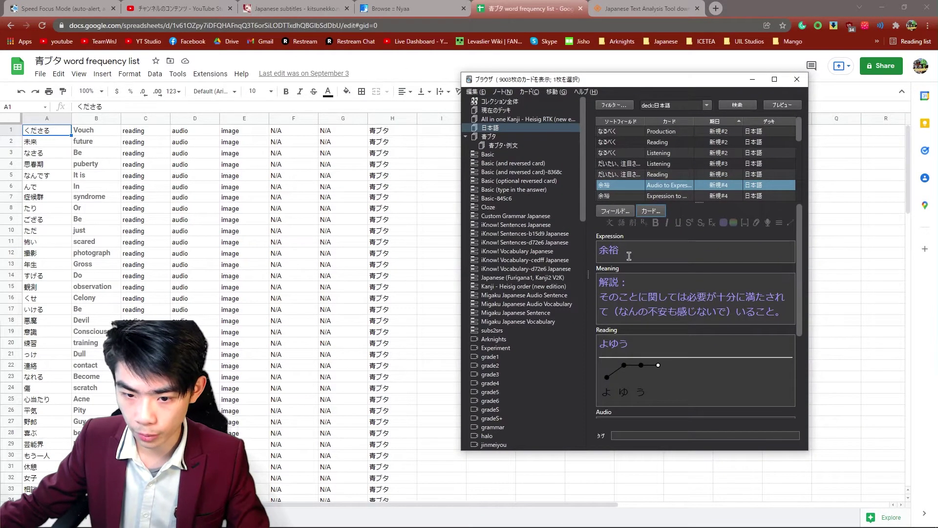
double_click(612, 257)
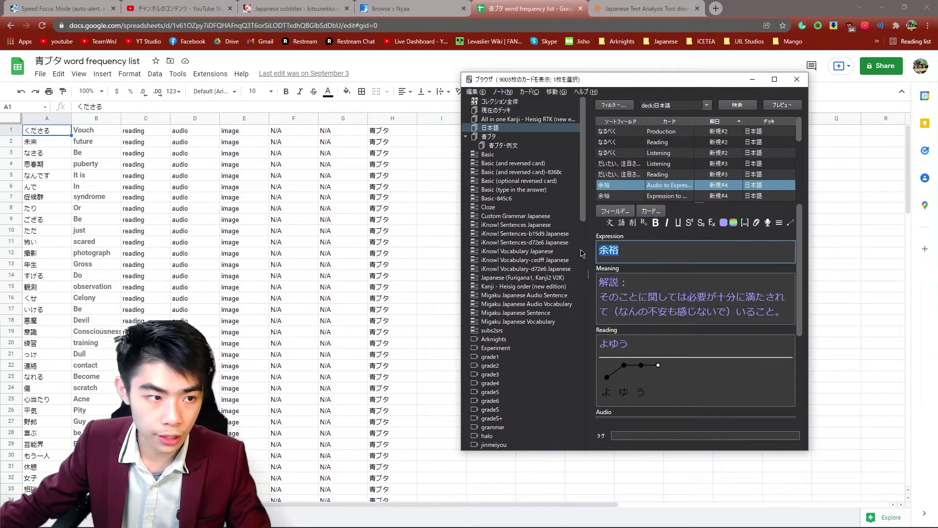
drag(626, 287, 780, 370)
double_click(649, 351)
scroll(688, 337, down, 2)
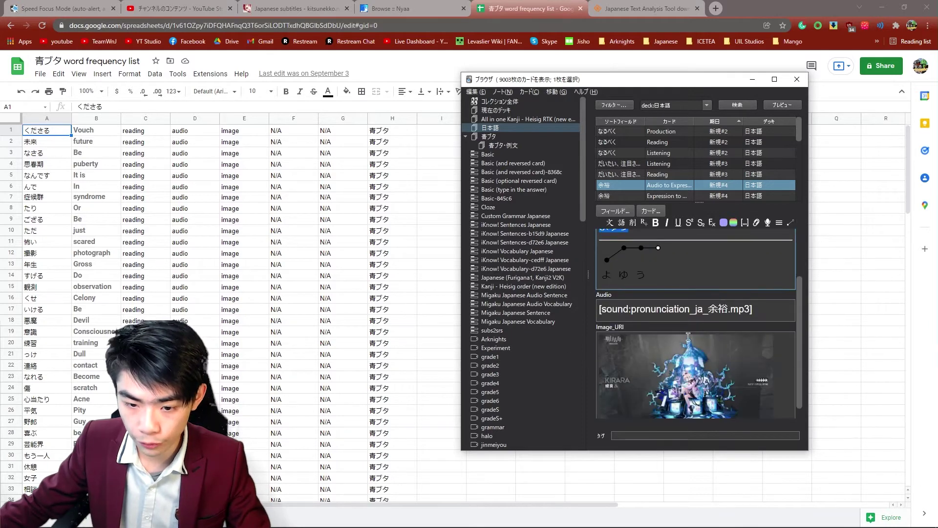
triple_click(751, 309)
scroll(649, 341, down, 1)
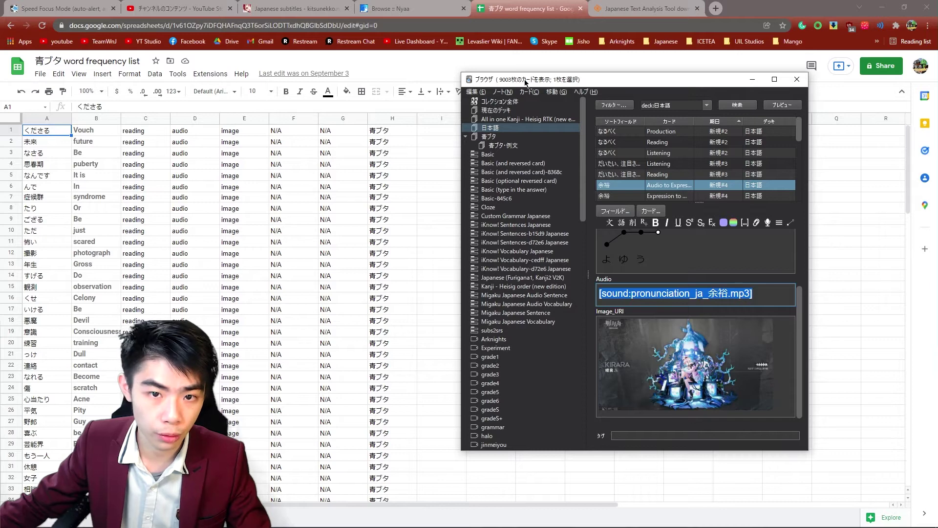
click(36, 135)
key(alt+Tab)
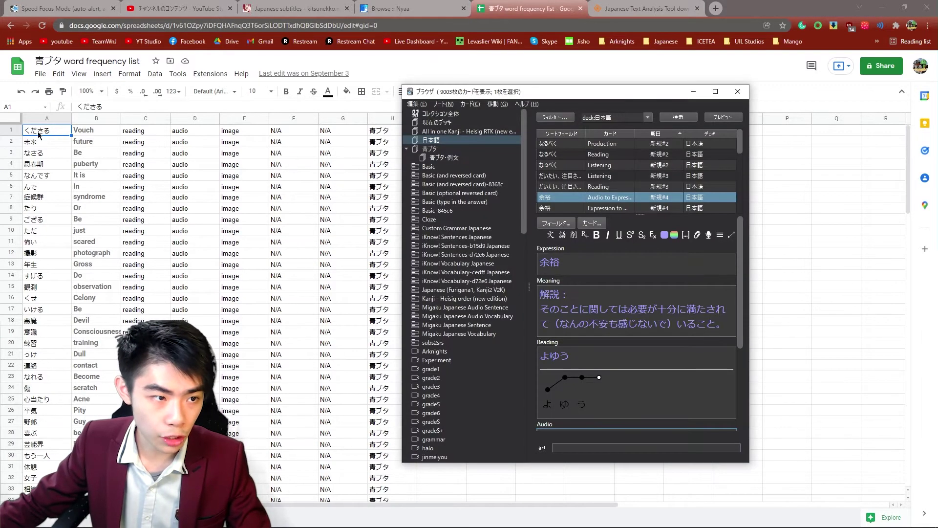
- Edit B1 to =GOOGLETRANSLATE(A:A,"ja","en-us") so words like くださる get English meanings
mouse_move(94, 131)
mouse_down()
mouse_move(89, 221)
mouse_move(84, 137)
mouse_up()
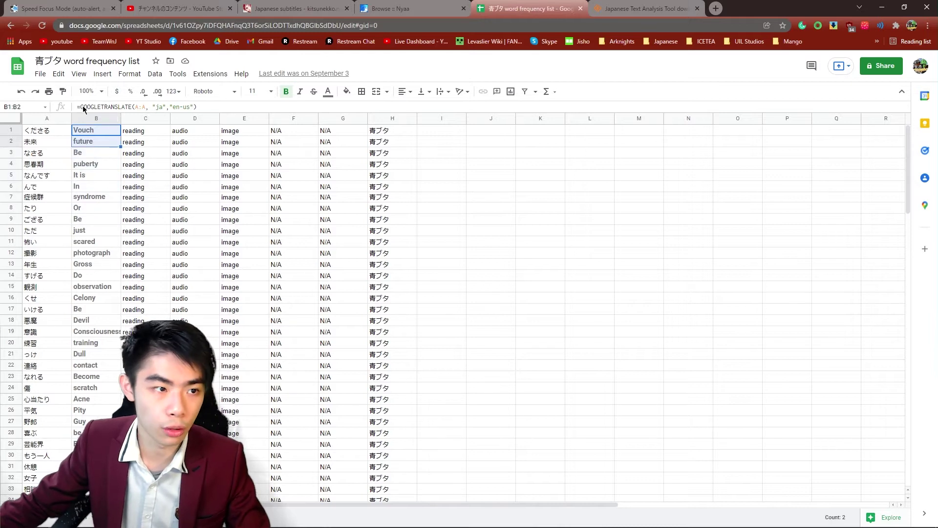
click(89, 132)
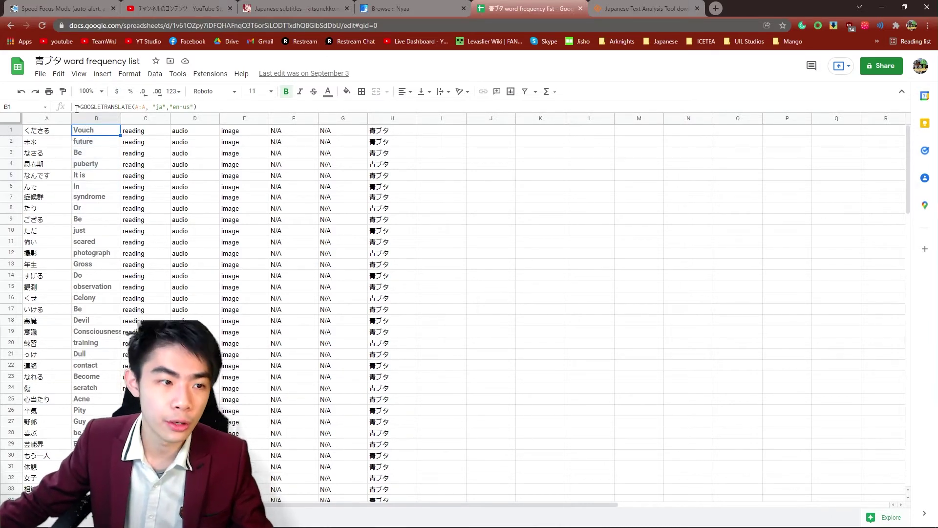
drag(77, 107, 131, 107)
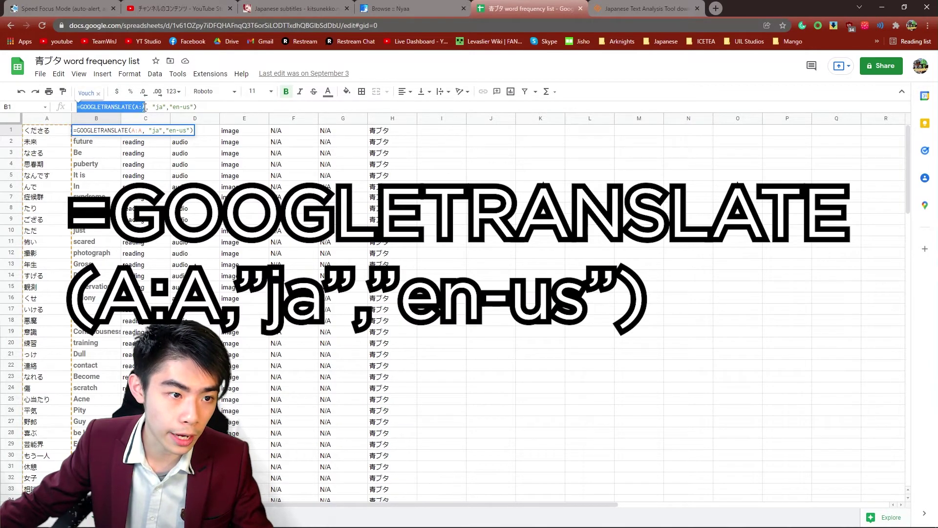
click(50, 132)
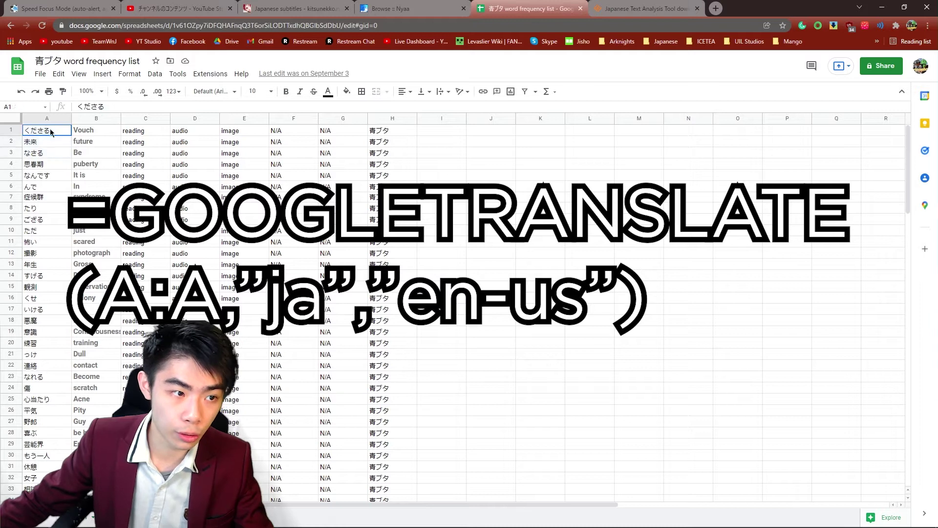
click(97, 131)
drag(149, 107, 155, 107)
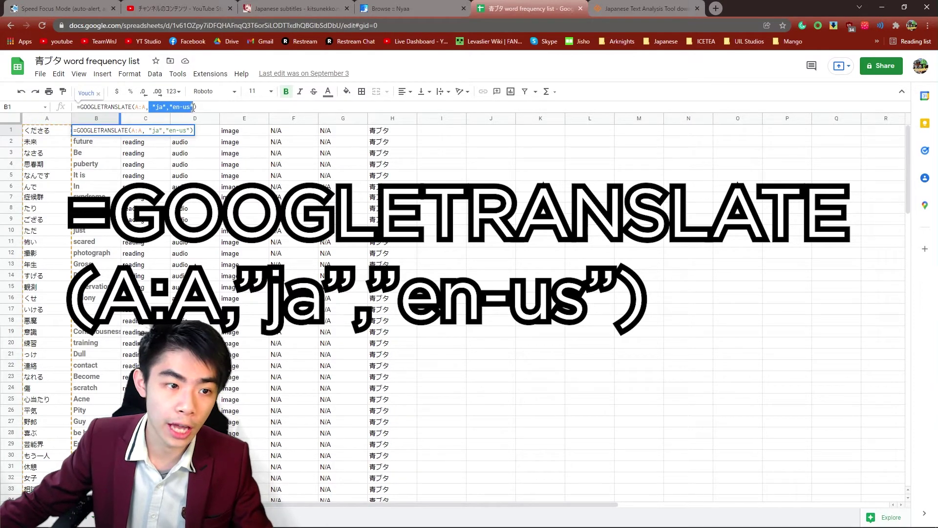
click(46, 131)
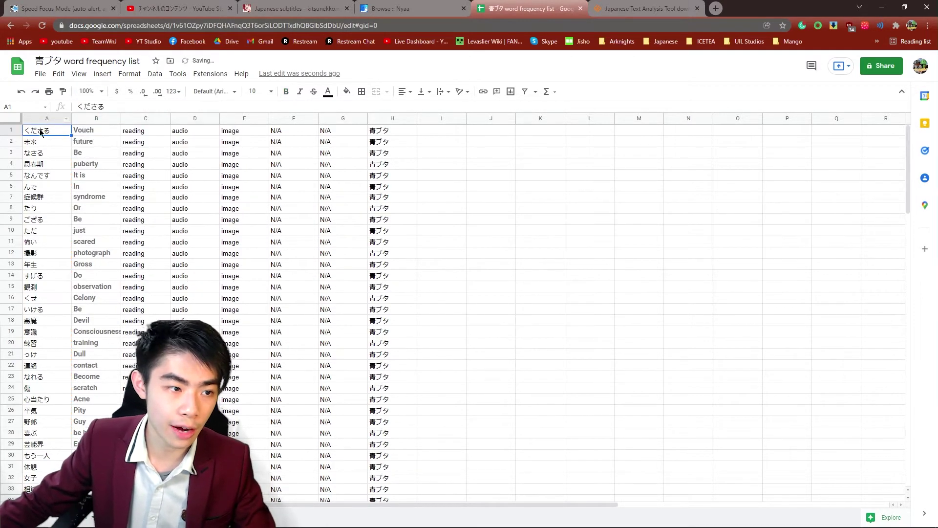
drag(82, 130, 91, 175)
- Select the reading, audio and image placeholders in C1:E1
click(91, 195)
click(144, 131)
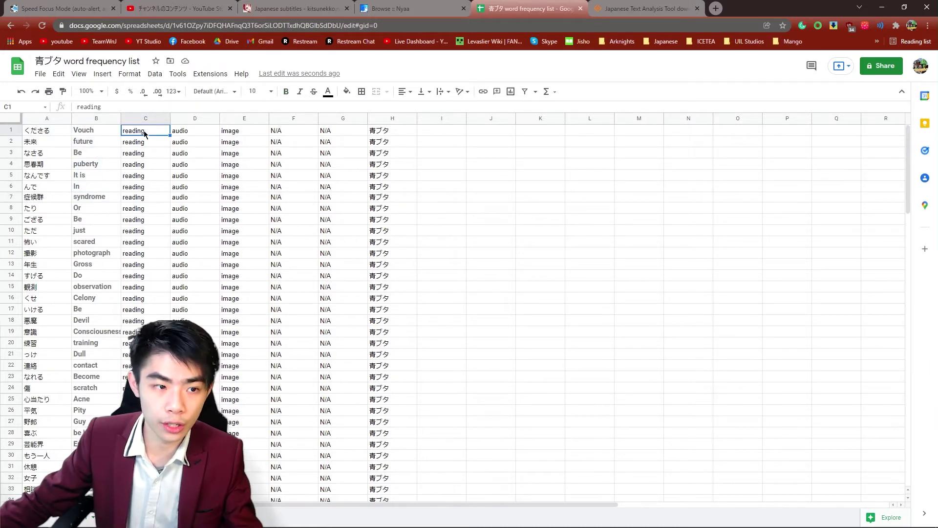
click(234, 132)
click(135, 132)
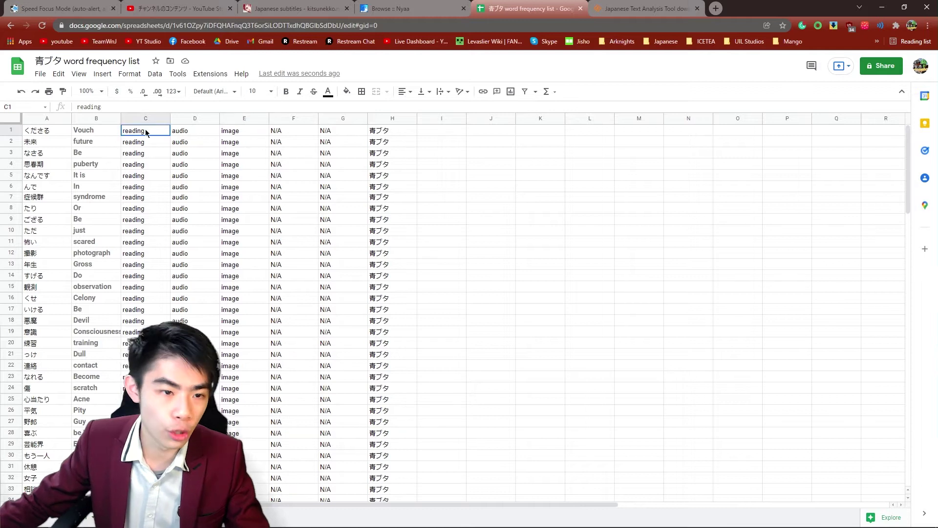
drag(205, 135, 239, 132)
- Compare them with the Anki note's fields, iKnowType and tags, then select cells C7:I24
key(alt+Tab)
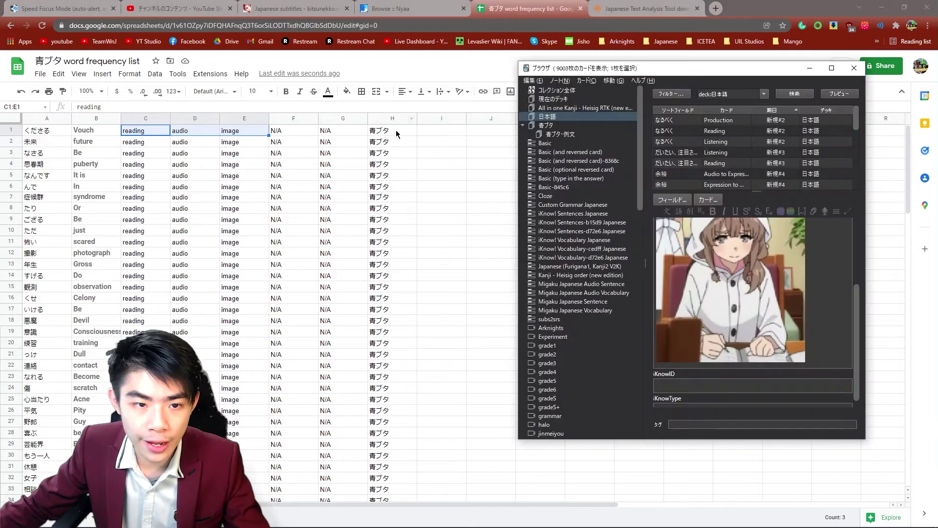
drag(657, 386, 692, 398)
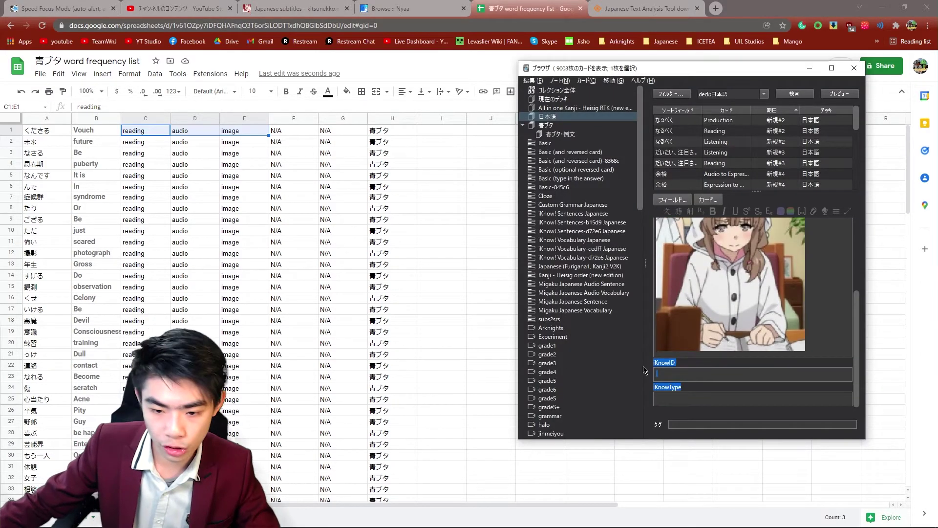
click(696, 392)
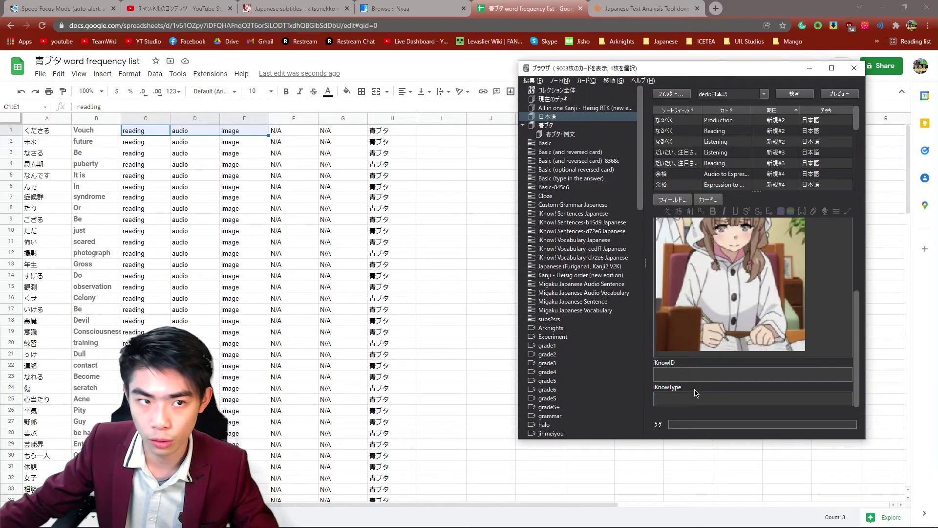
key(Tab)
key(Tab)
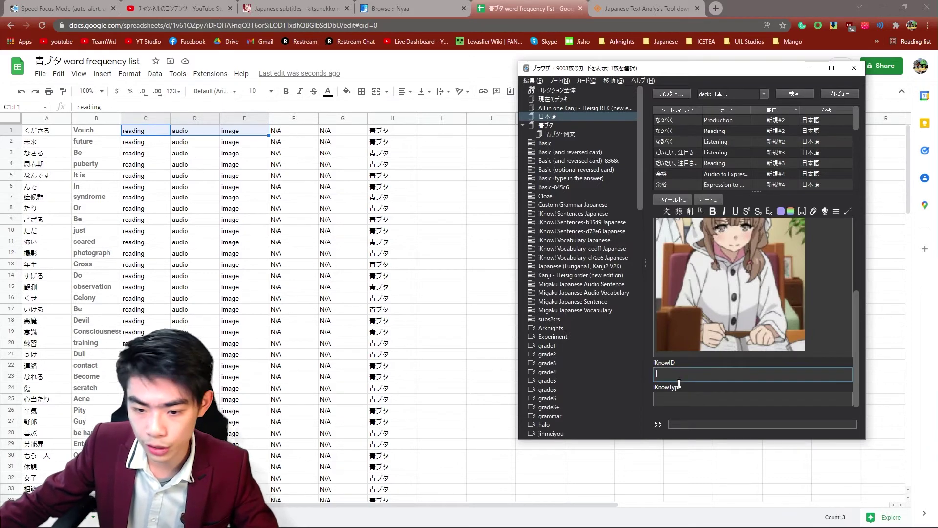
click(690, 424)
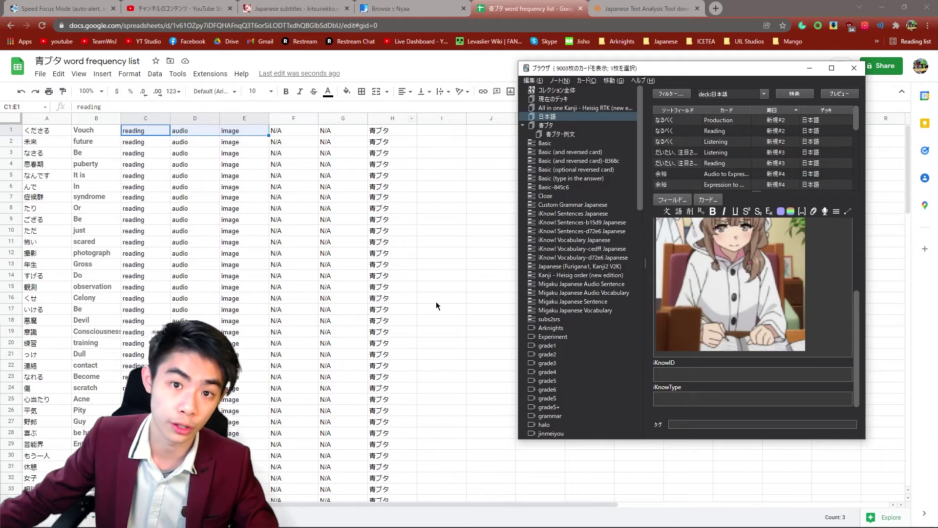
key(Escape)
drag(141, 200, 420, 386)
- Open Anki's Import File dialog, then switch to the subs2srs Usage page in Chrome
click(40, 74)
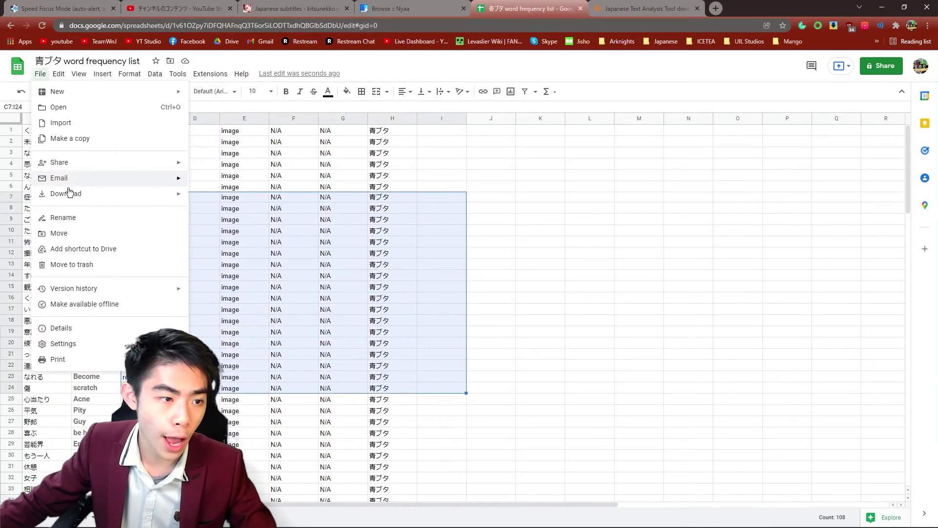
mouse_move(69, 202)
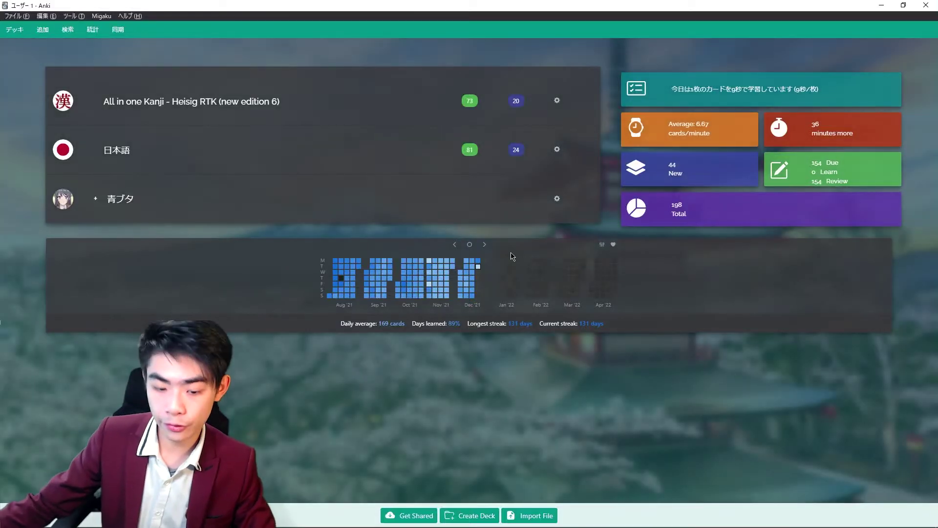
click(535, 517)
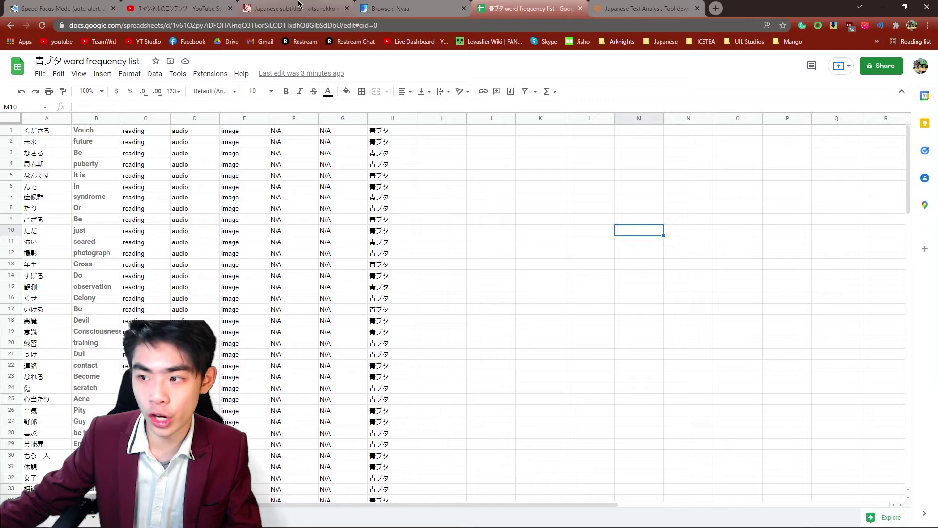
click(299, 7)
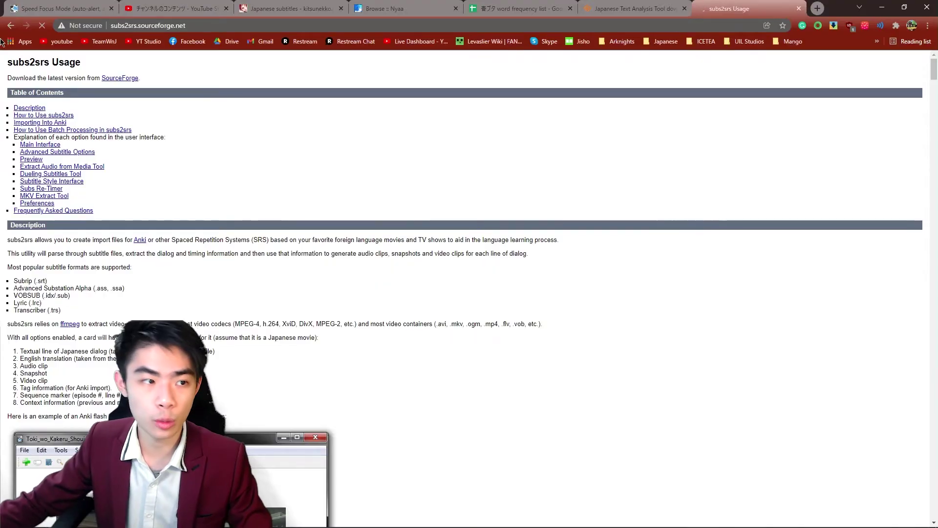
- Set the episode's Japanese subtitle file and video file in subs2srs
drag(8, 63, 95, 62)
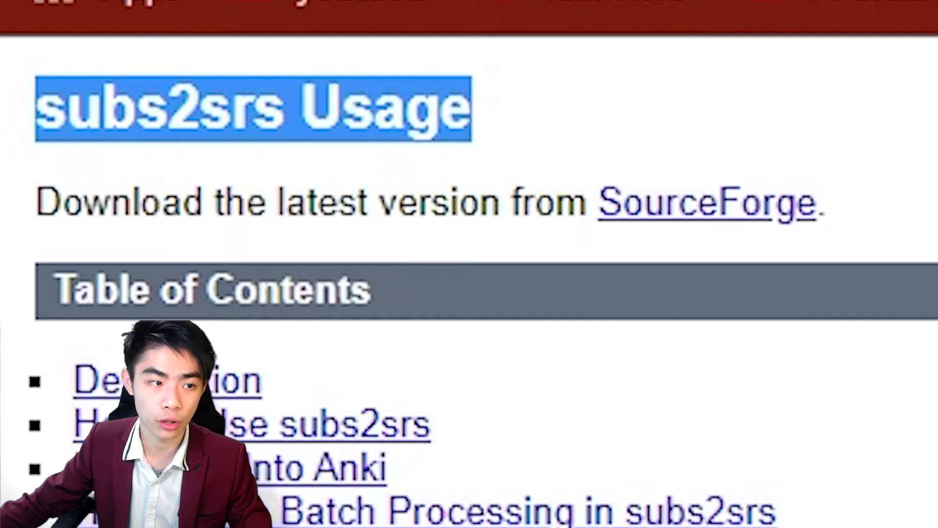
scroll(312, 209, down, 1)
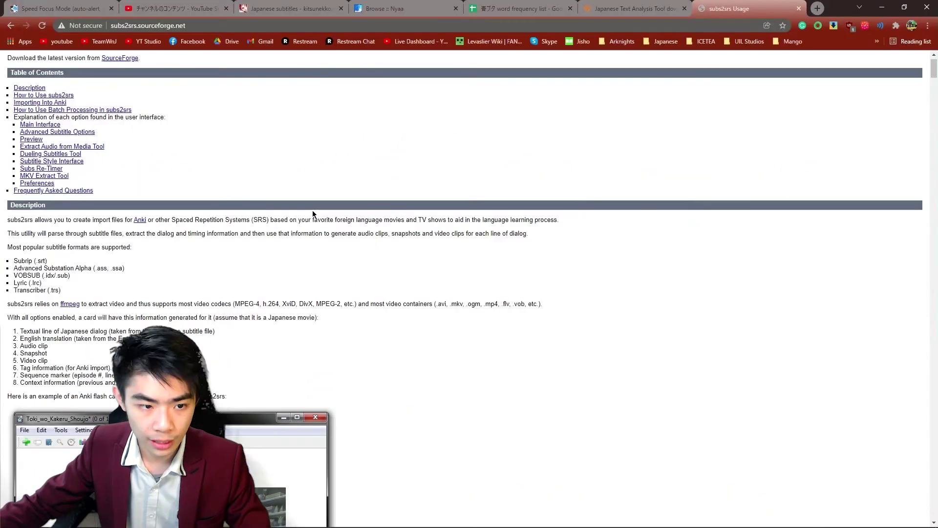
scroll(312, 213, down, 7)
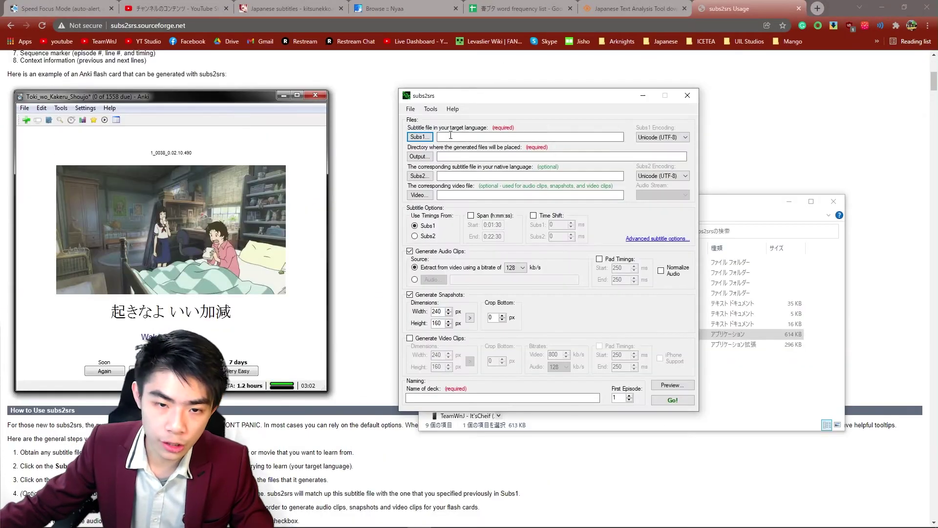
click(450, 136)
click(420, 137)
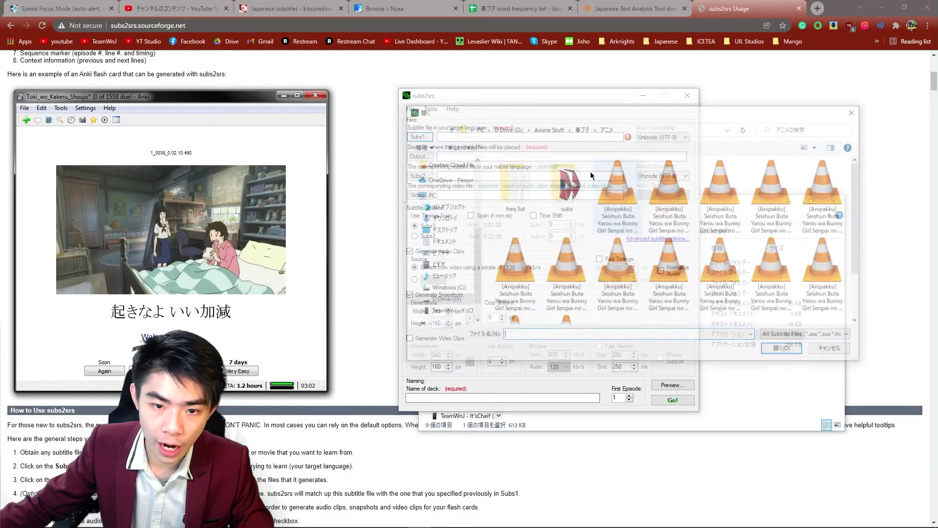
click(857, 110)
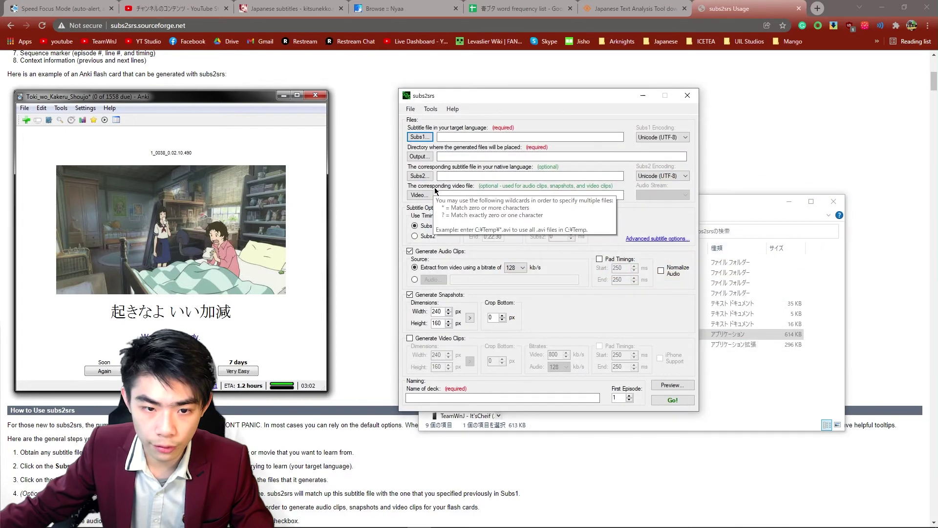
click(419, 194)
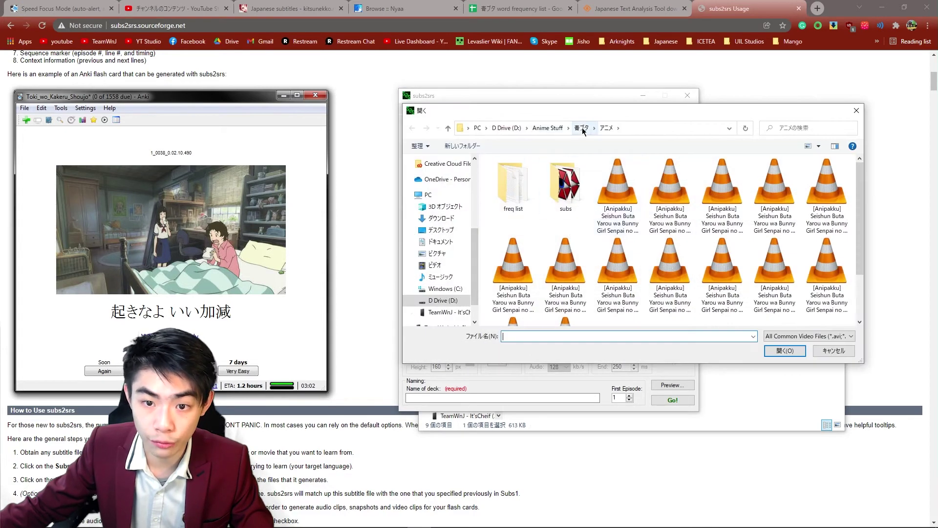
click(856, 111)
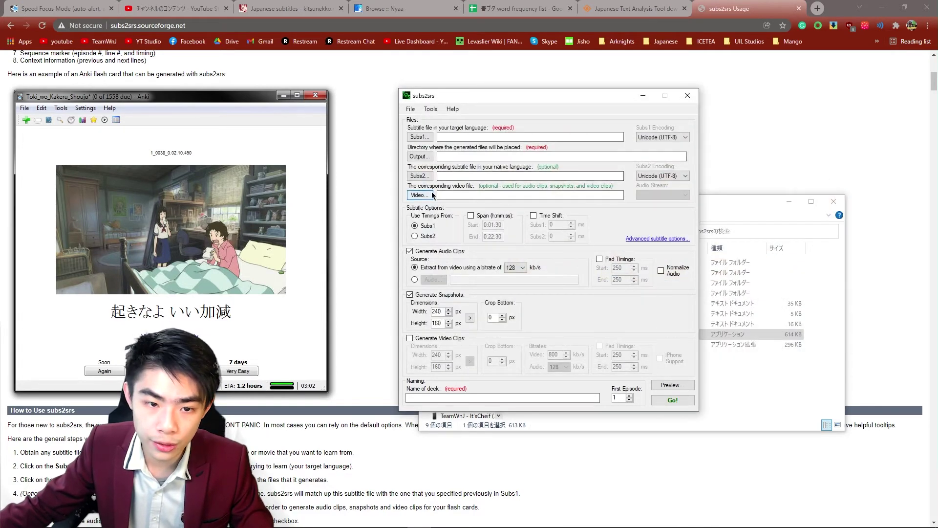
- Name the deck test and set the output folder to アニメ
click(450, 394)
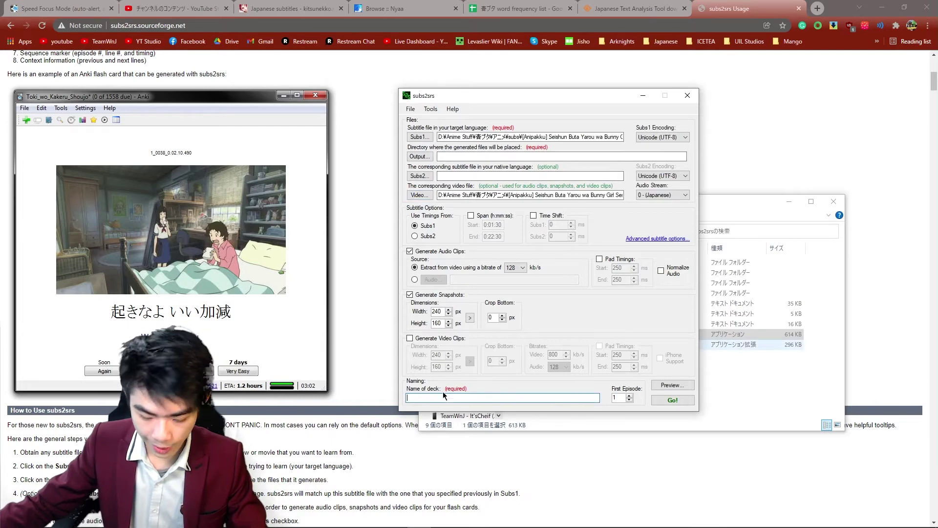
text(test)
click(672, 385)
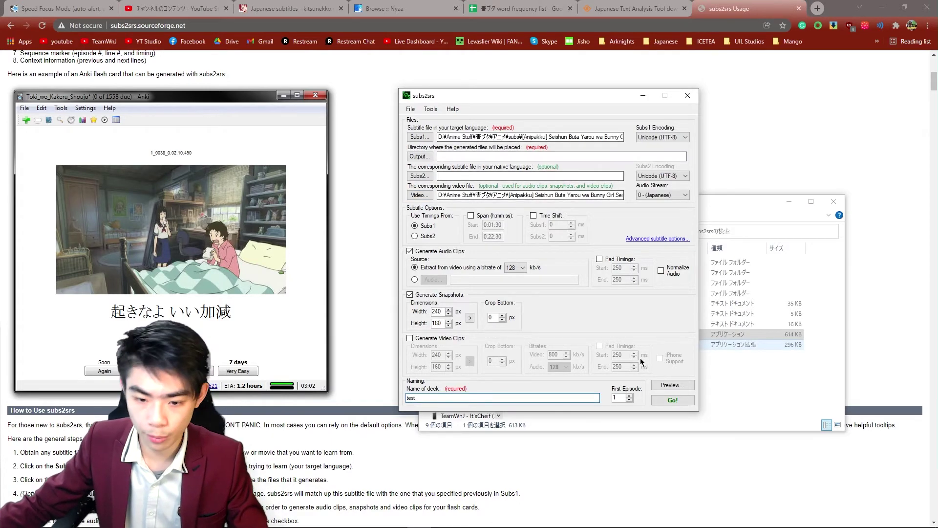
click(516, 304)
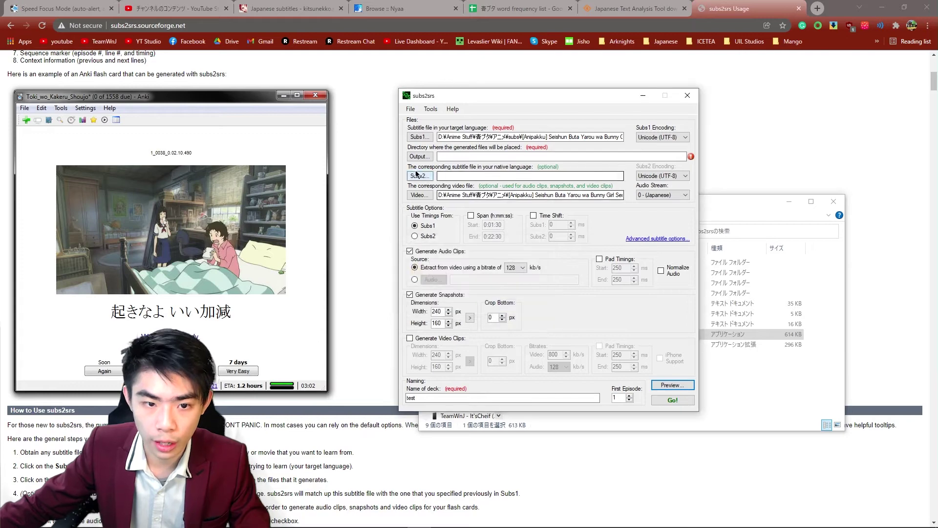
click(420, 156)
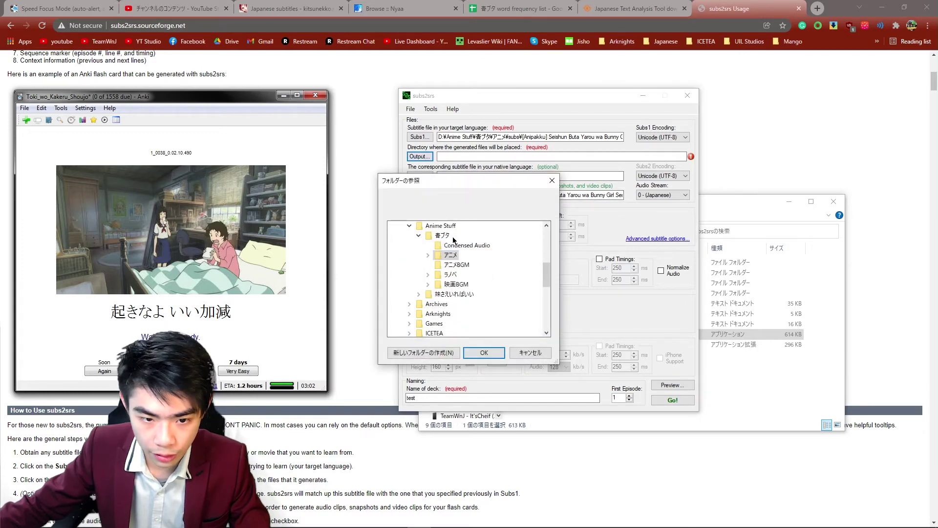
double_click(445, 257)
click(482, 352)
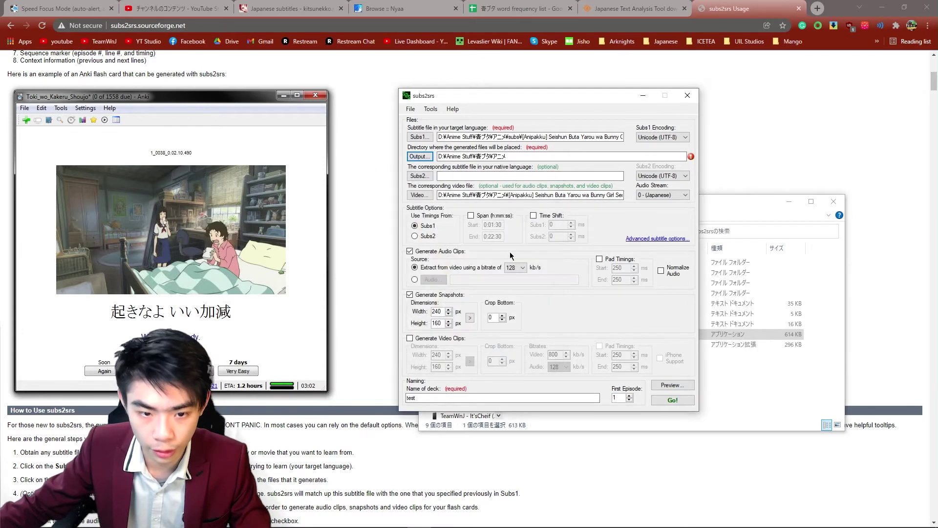
- Preview the 361 subs2srs subtitle lines, stepping between the lines なんだこれ？ and ん？
click(672, 385)
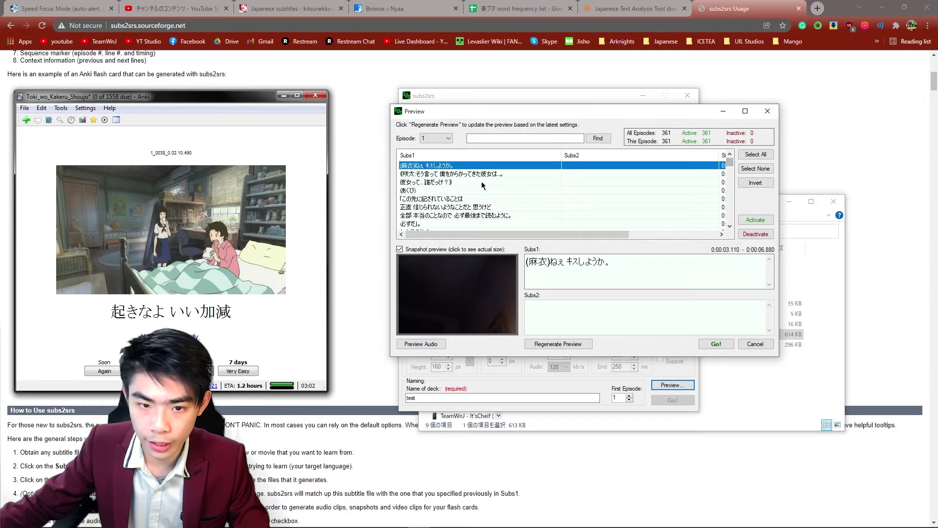
scroll(439, 179, down, 2)
click(428, 184)
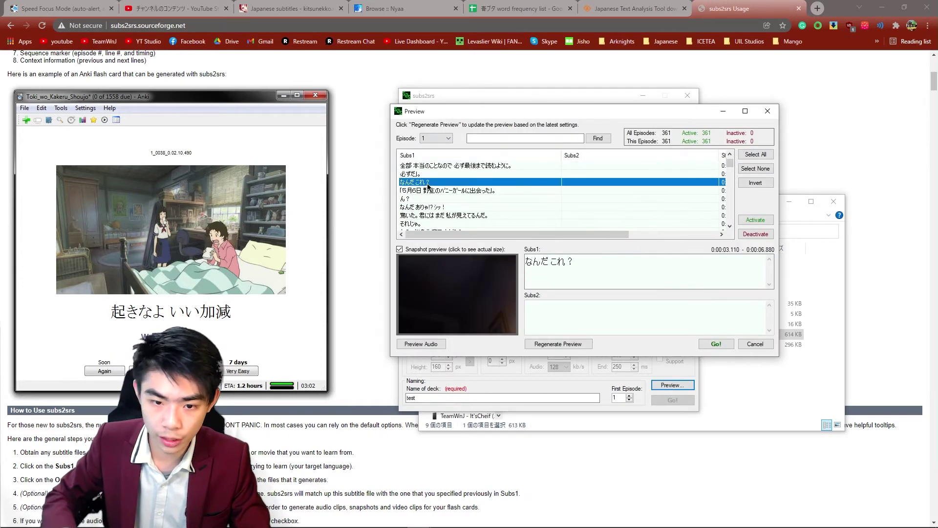
key(Down)
key(Down)
key(Down)
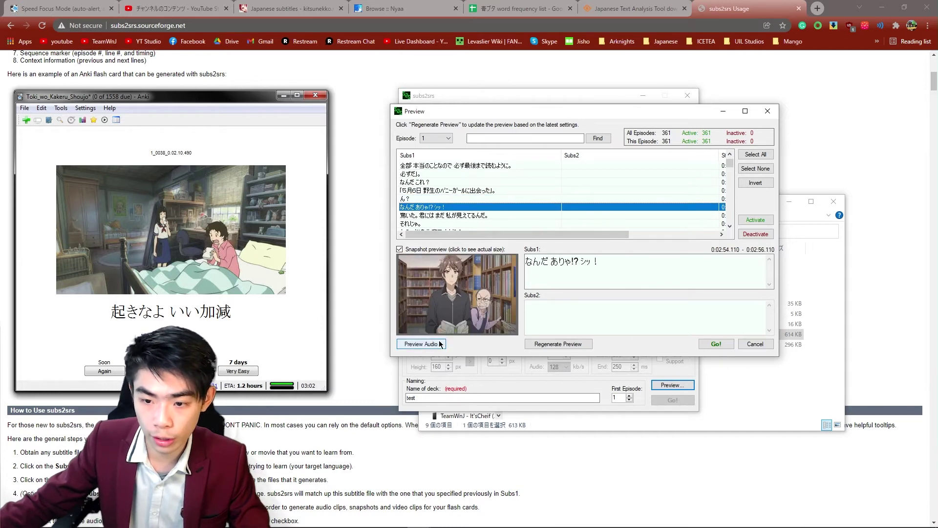
click(428, 199)
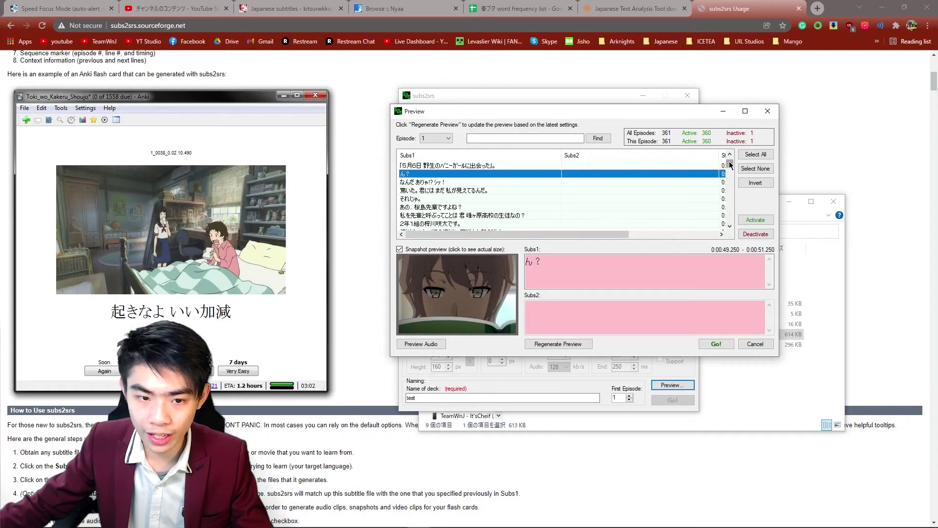
drag(371, 4, 361, 119)
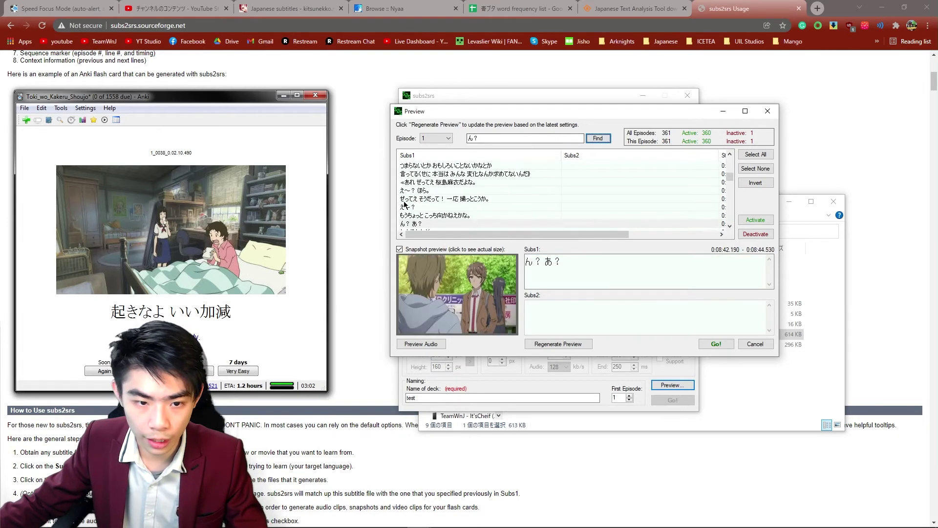
scroll(405, 204, down, 3)
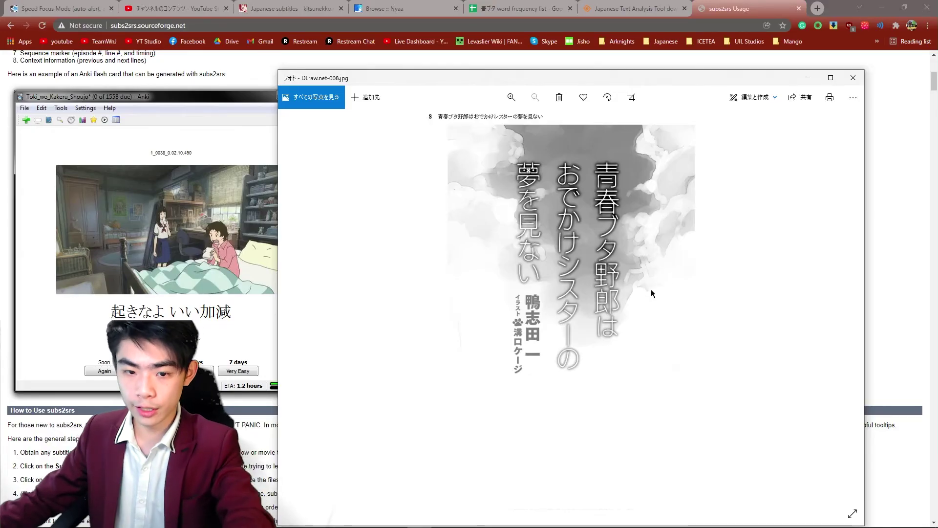
- On contents page image 007, OCR the first chapter title 第一章あの日の続き with ShareX
key(Left)
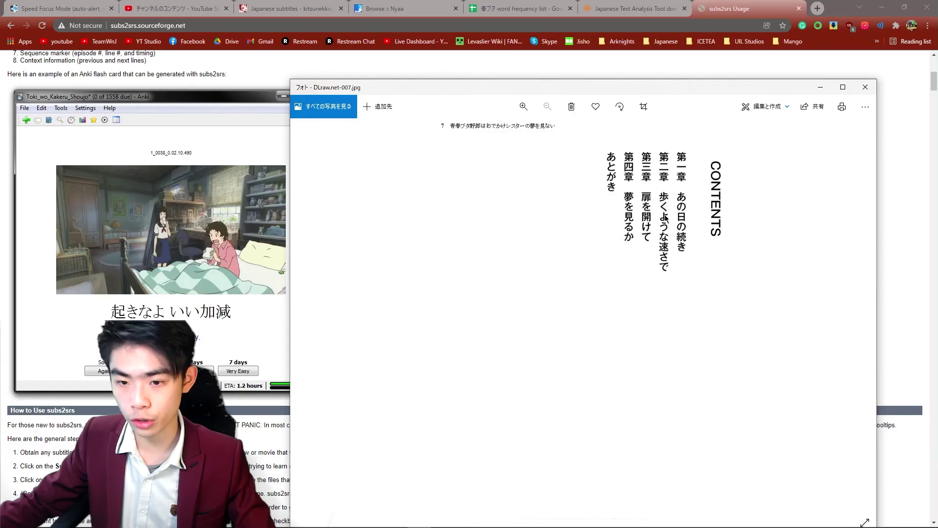
key(ctrl+Print)
drag(672, 147, 698, 279)
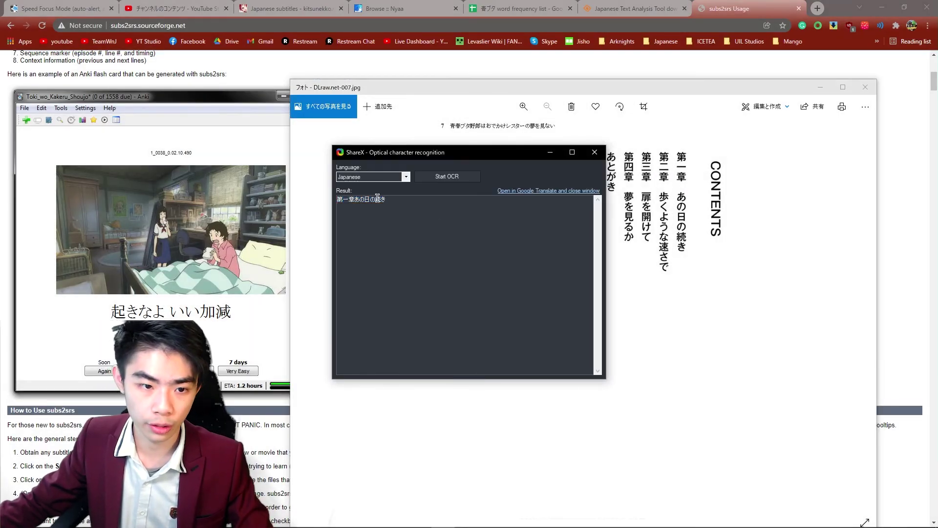
click(590, 152)
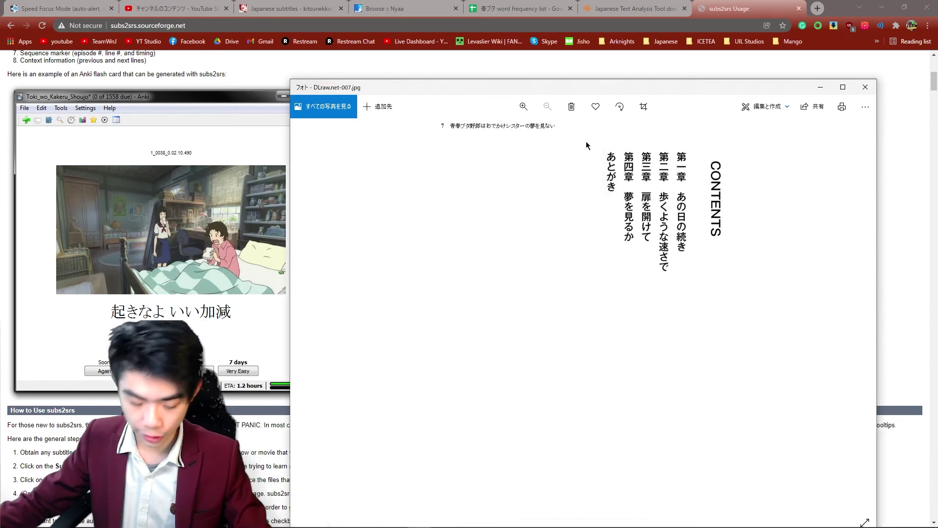